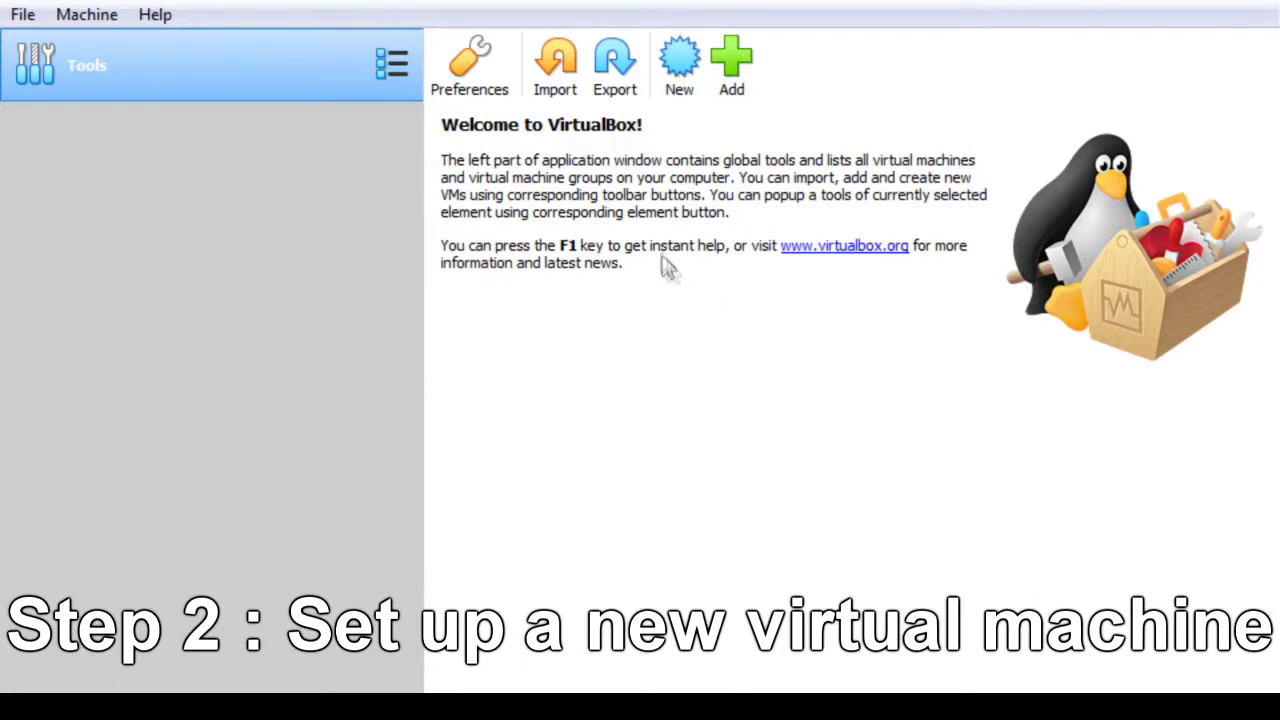
Begin a new virtual machine named L with Microsoft Windows as type and Windows XP (32-bit) as version
{"action": "left_click", "coordinate": [682, 86]}
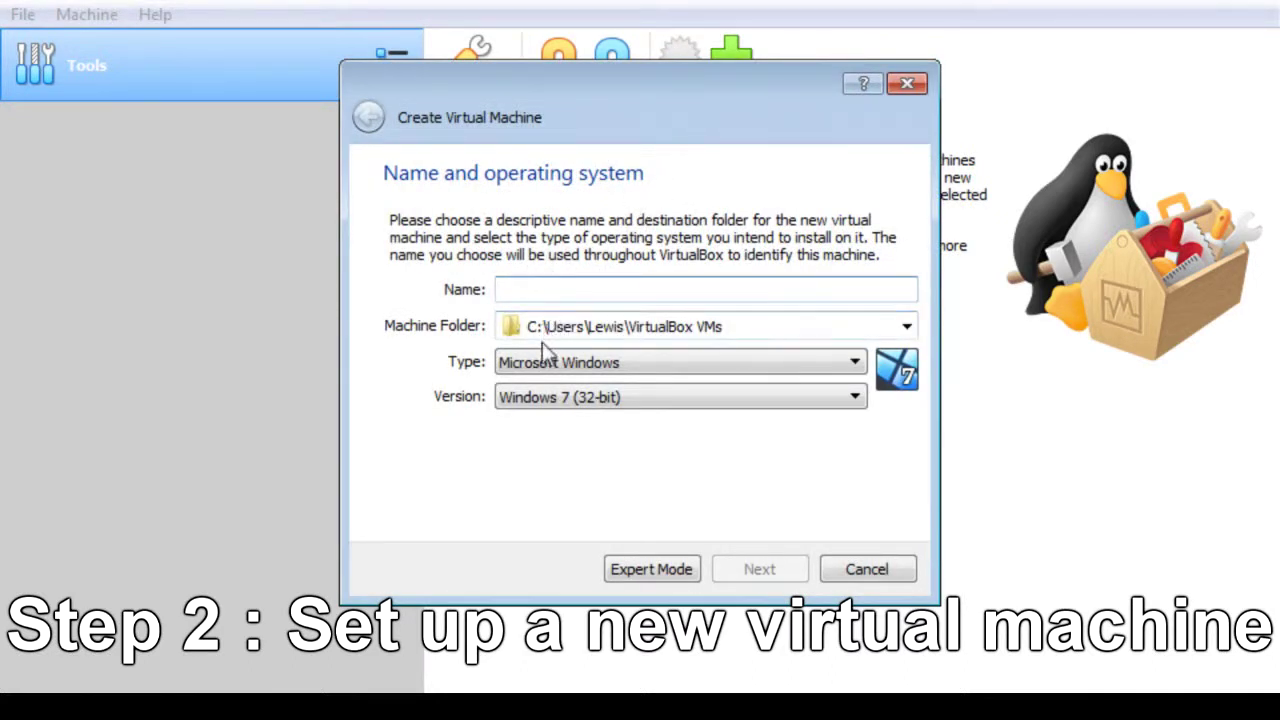
{"action": "left_click", "coordinate": [646, 368]}
{"action": "left_click", "coordinate": [648, 396]}
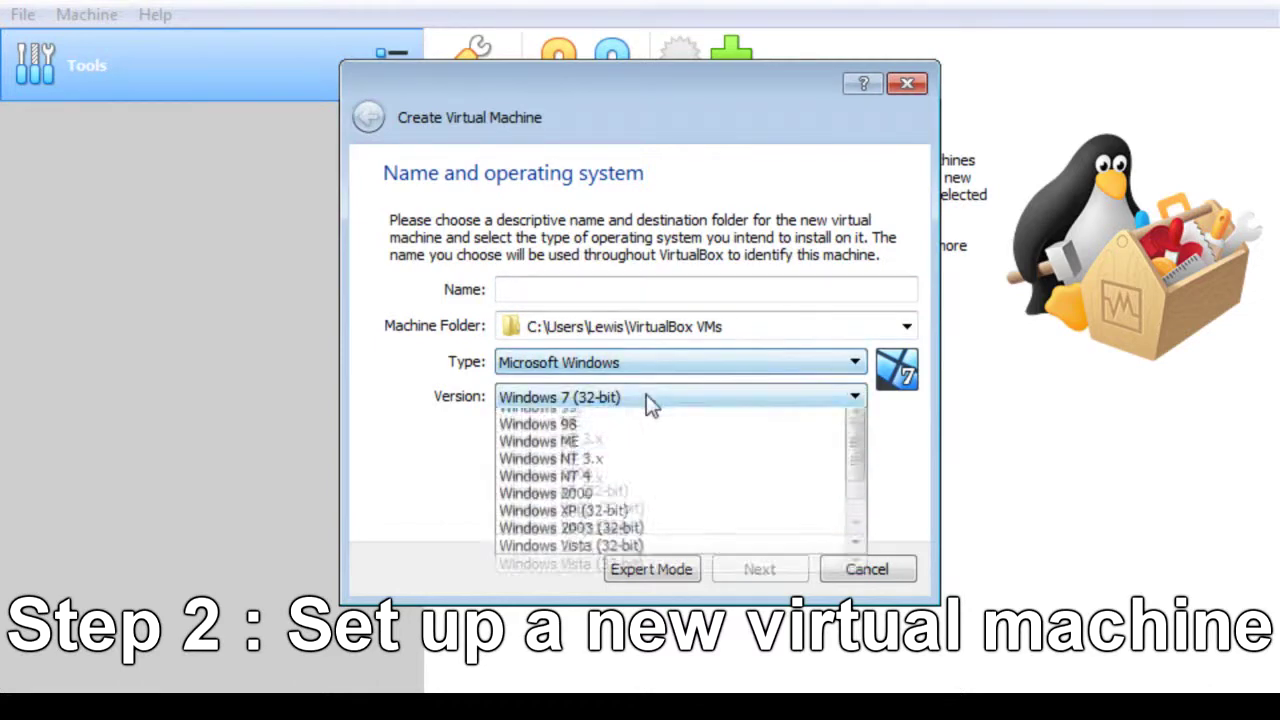
{"action": "left_click", "coordinate": [632, 506]}
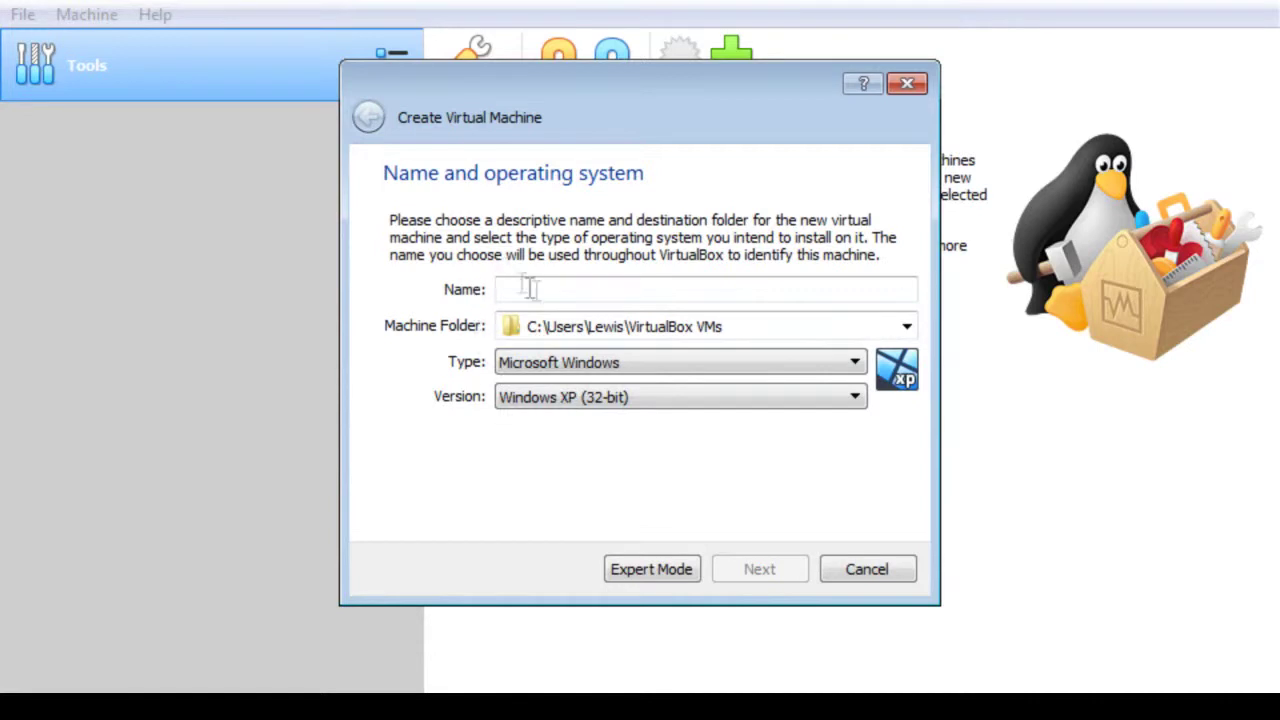
{"action": "left_click", "coordinate": [617, 290]}
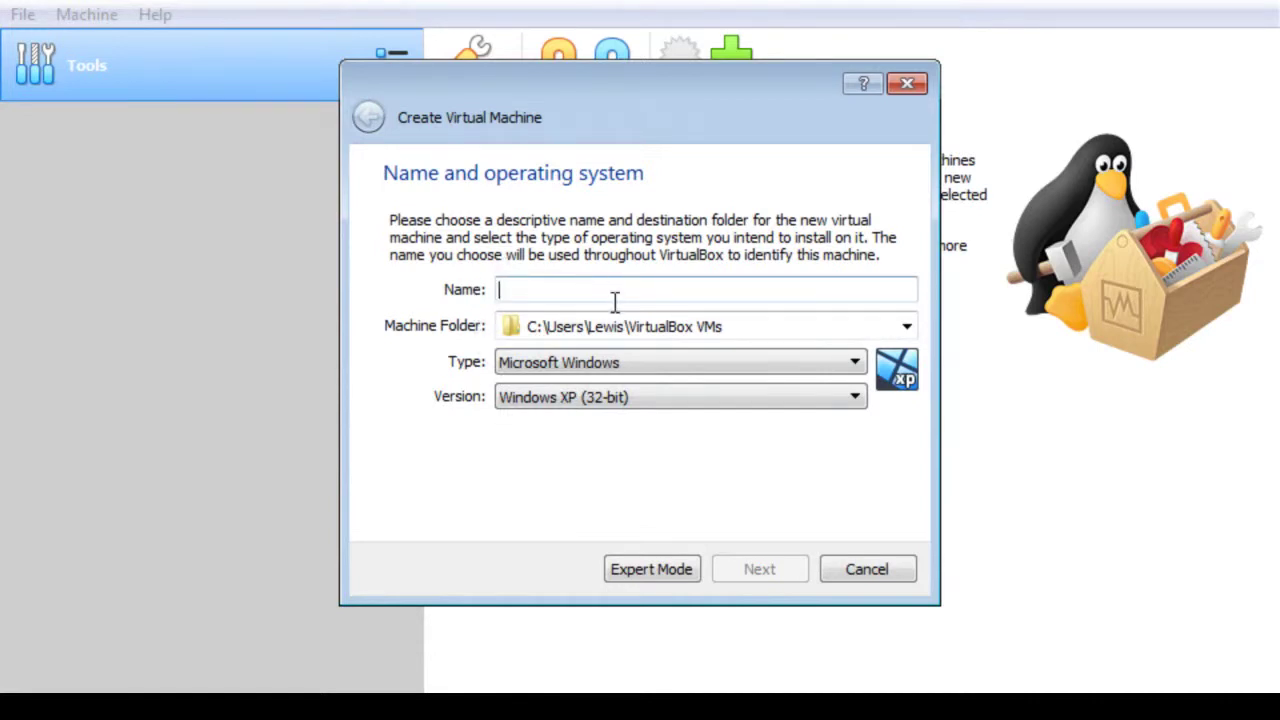
{"action": "type", "text": "L"}
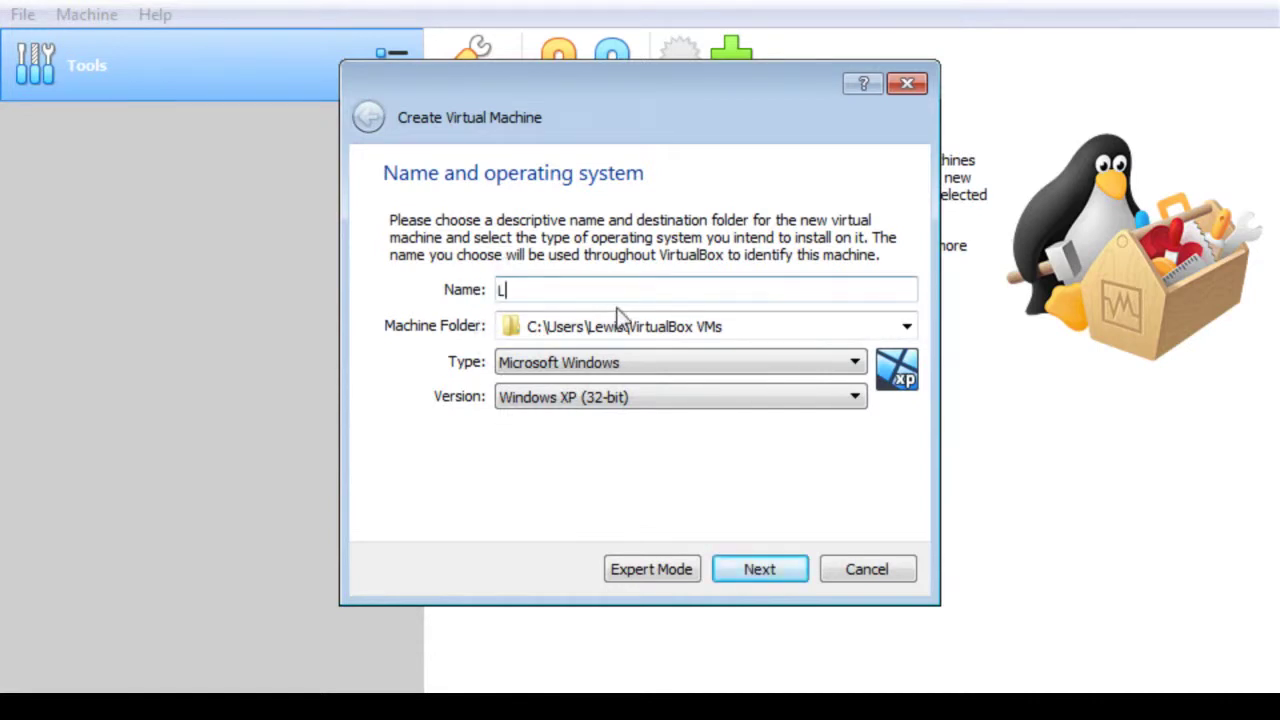
{"action": "left_click", "coordinate": [757, 571]}
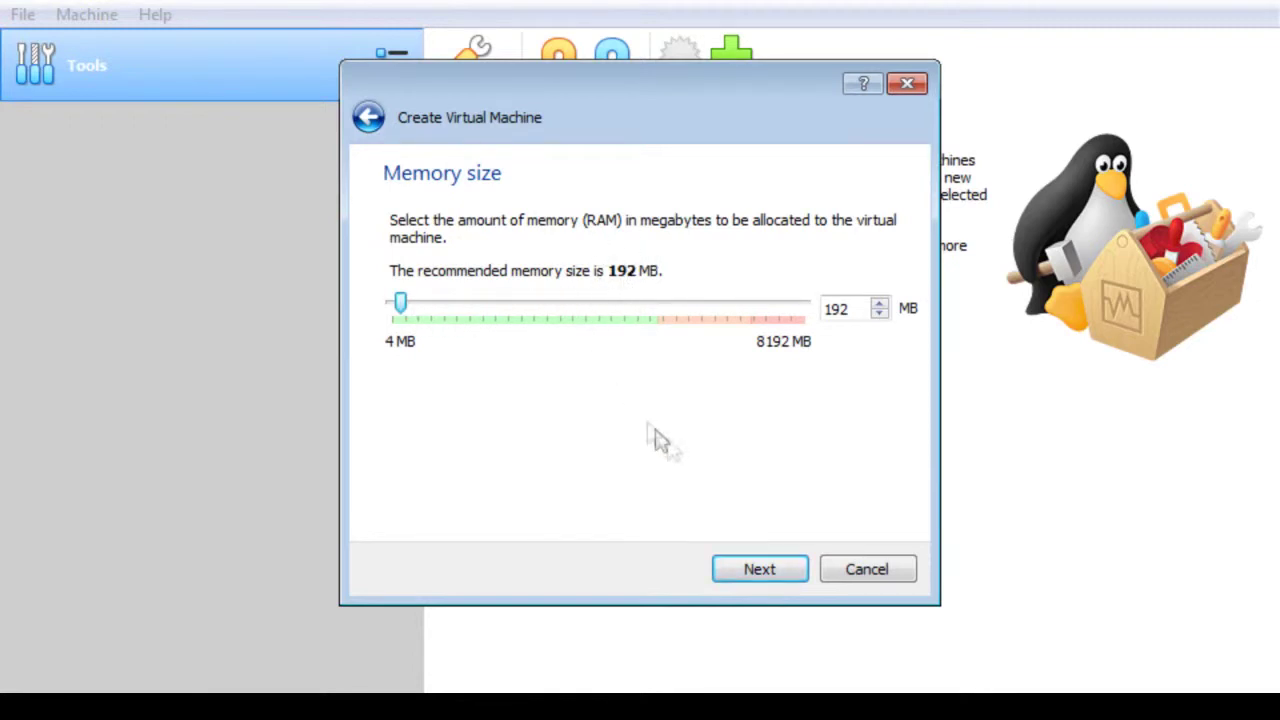
Accept 192 MB of memory and create a dynamically allocated VDI virtual hard disk of 5.19 GB for the machine
{"action": "left_click", "coordinate": [786, 582]}
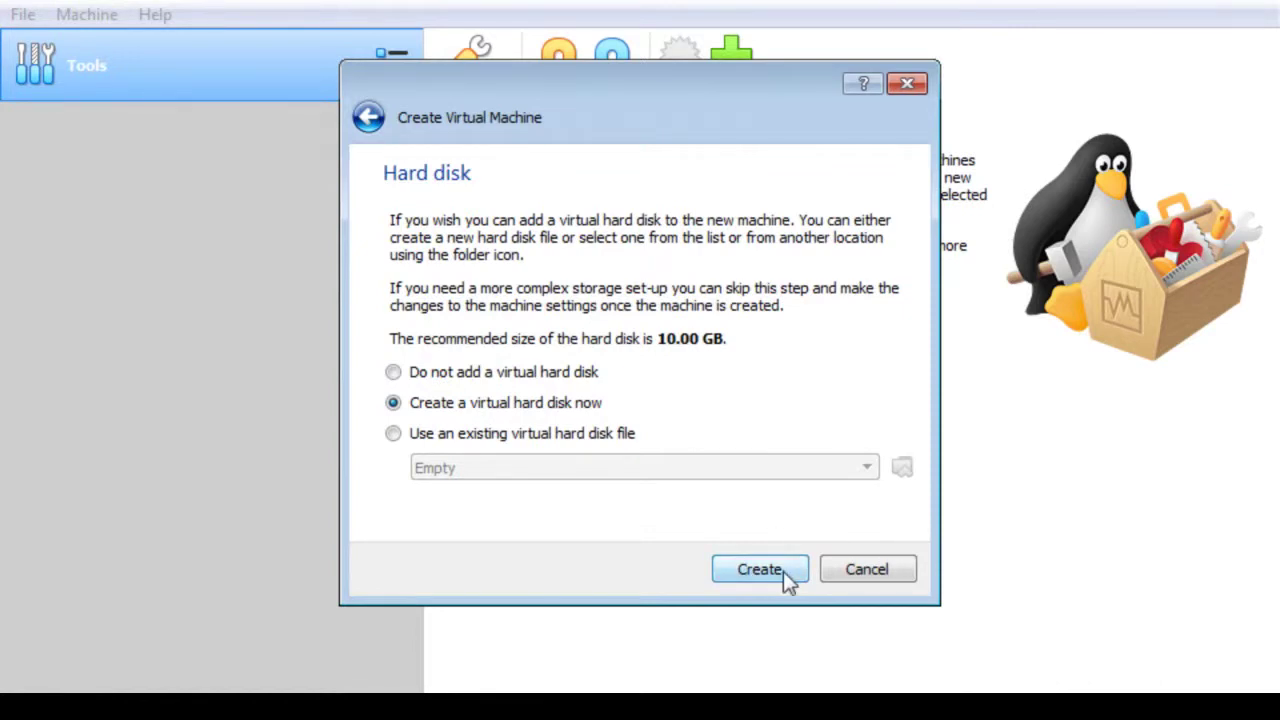
{"action": "left_click", "coordinate": [760, 569]}
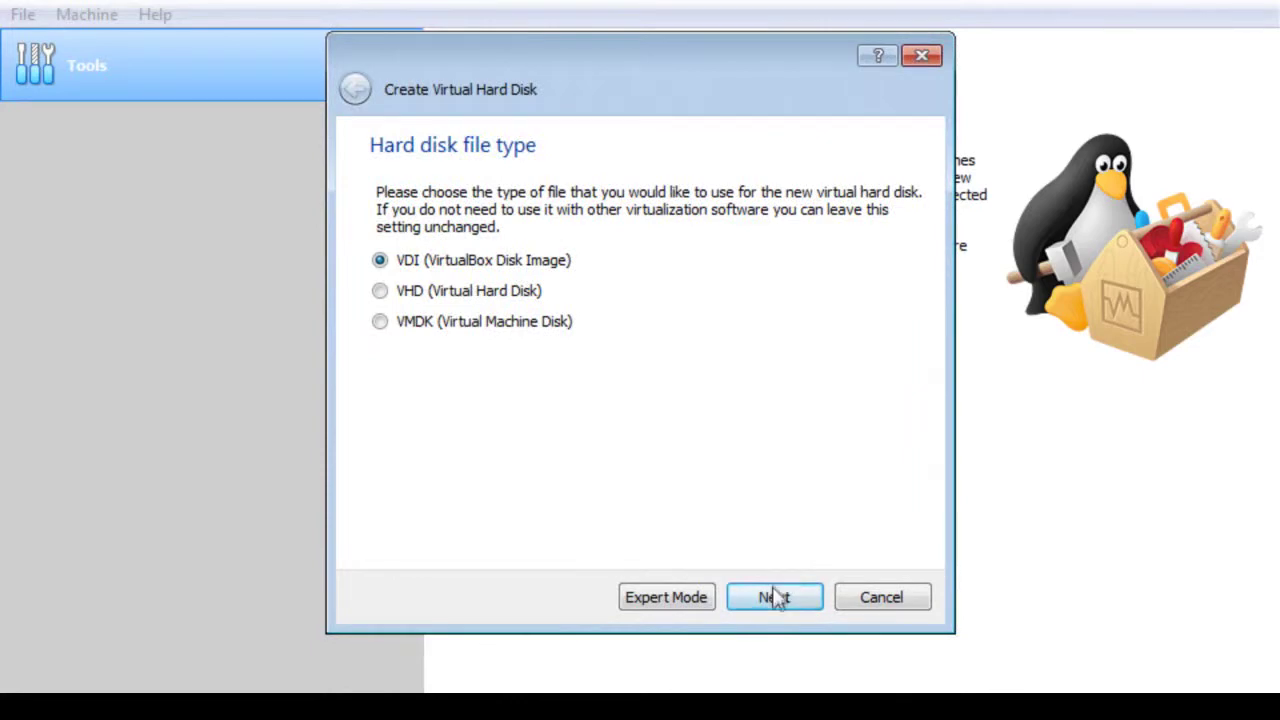
{"action": "left_click", "coordinate": [775, 597]}
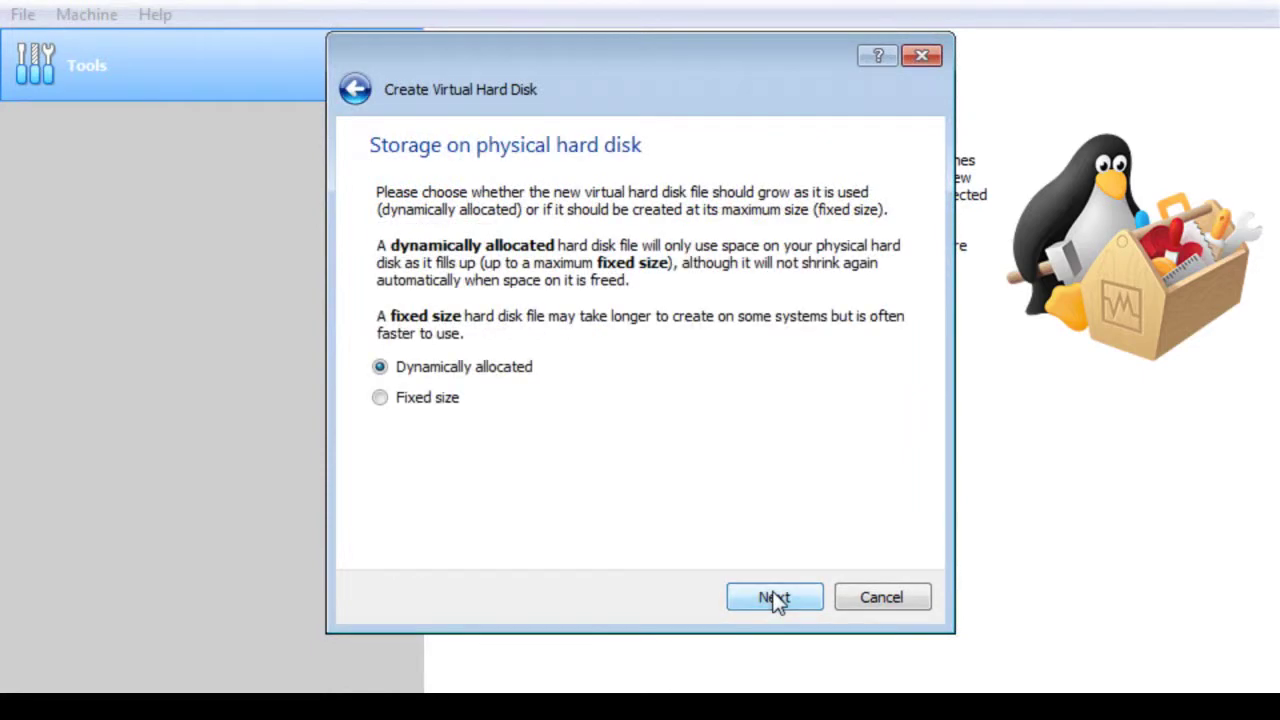
{"action": "left_click", "coordinate": [775, 597]}
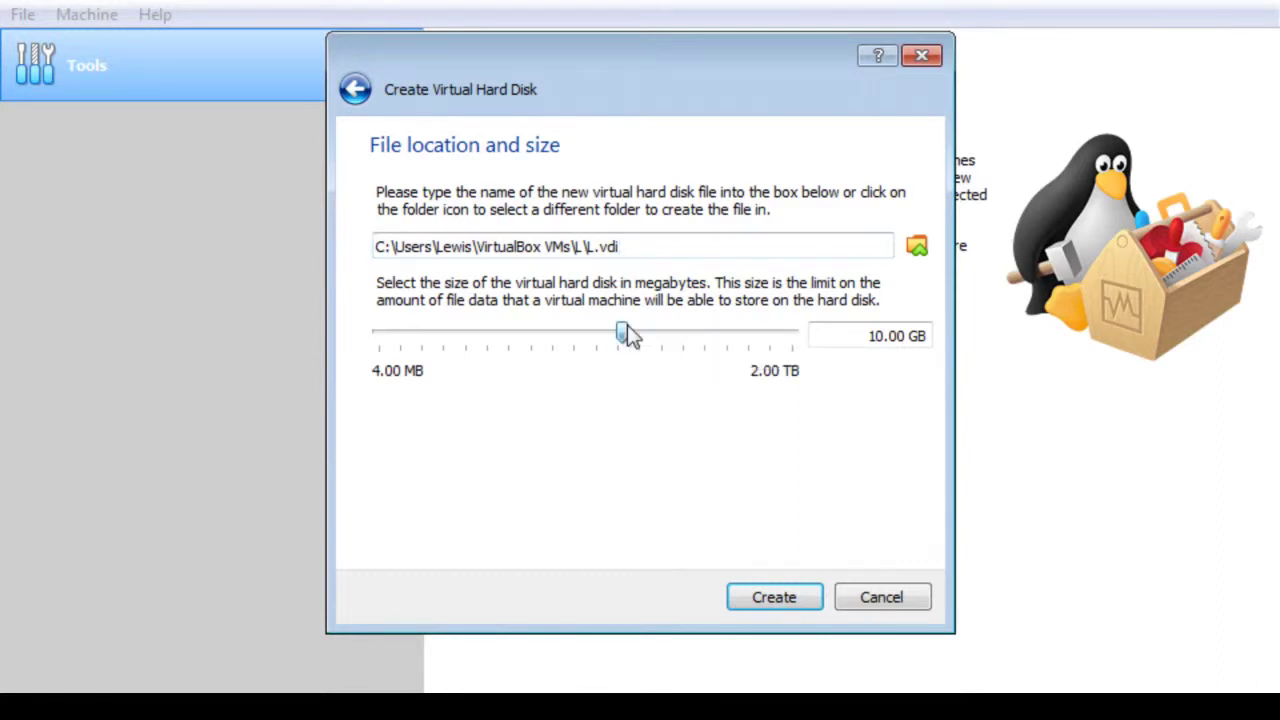
{"action": "left_click_drag", "start_coordinate": [627, 333], "coordinate": [608, 382]}
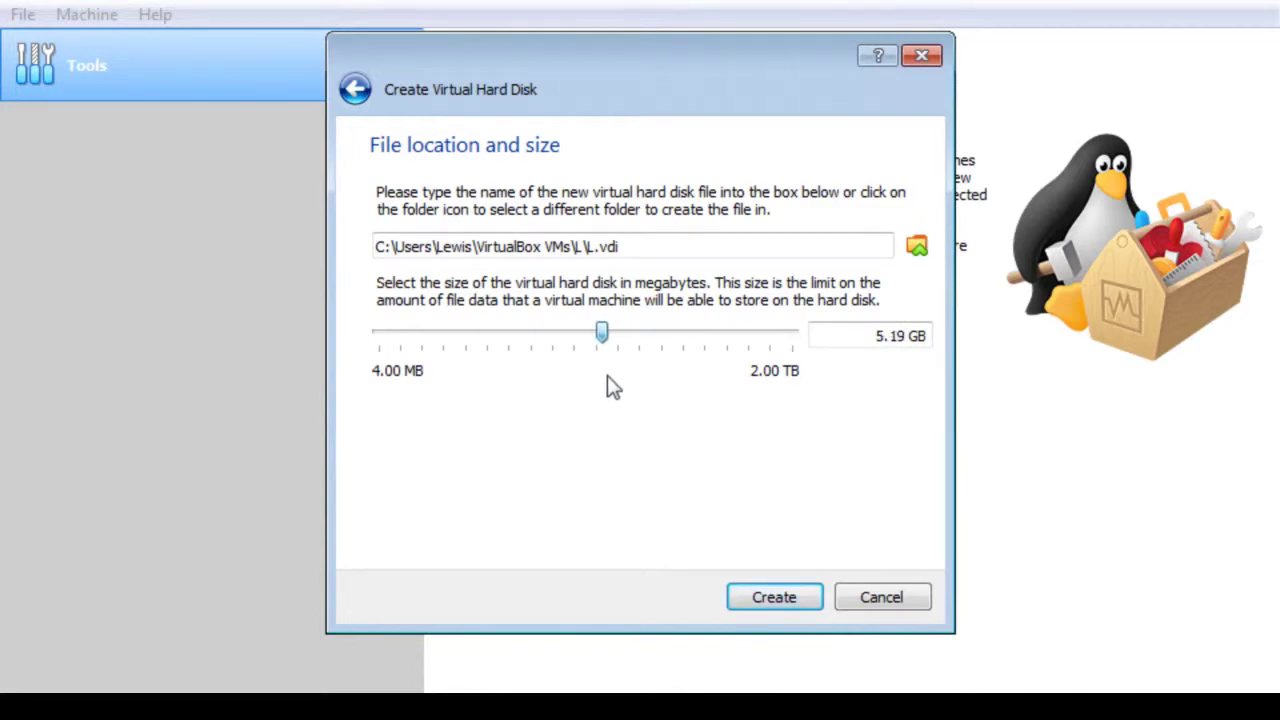
{"action": "left_click", "coordinate": [765, 597]}
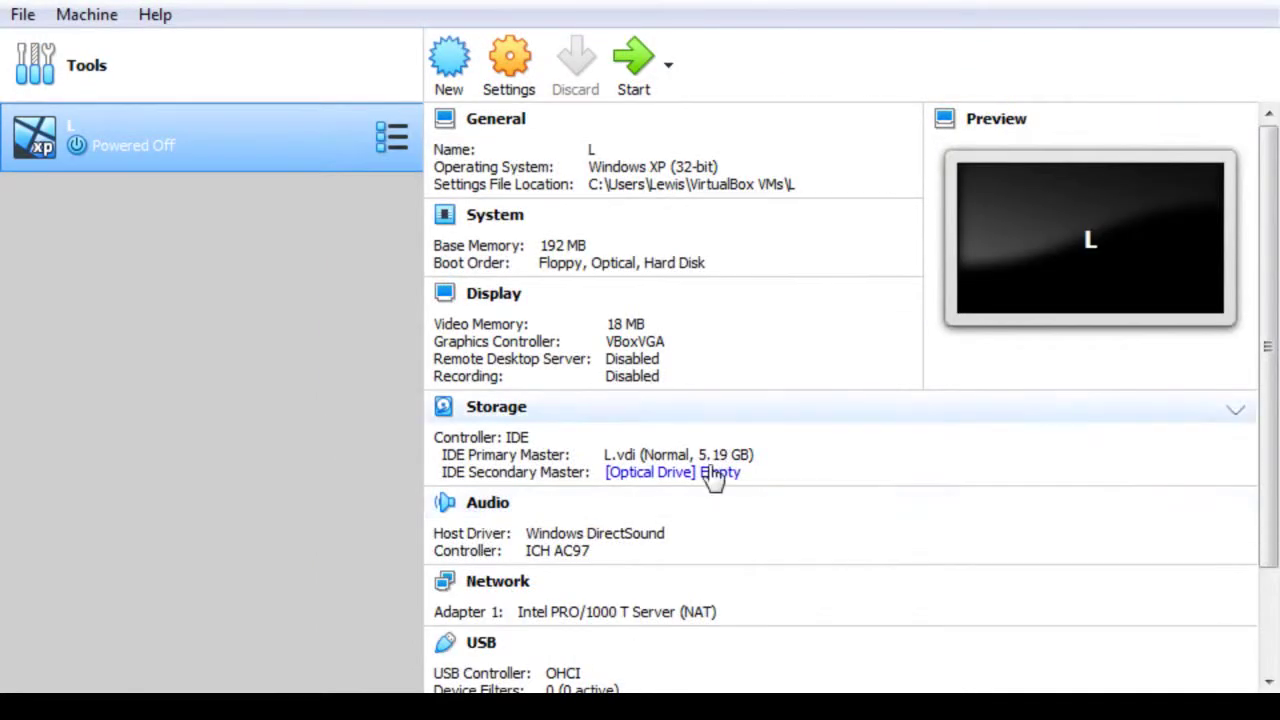
Start the newly created virtual machine L
{"action": "left_click", "coordinate": [672, 72]}
{"action": "left_click", "coordinate": [672, 72]}
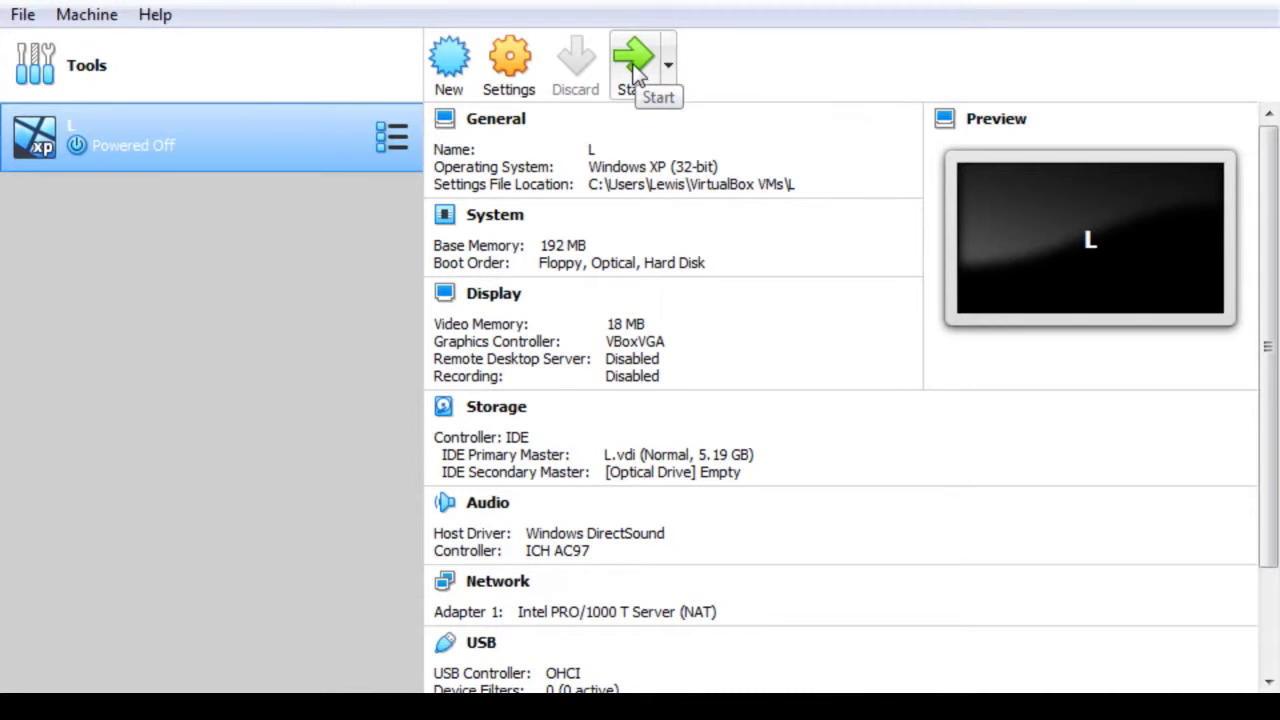
{"action": "left_click", "coordinate": [634, 70]}
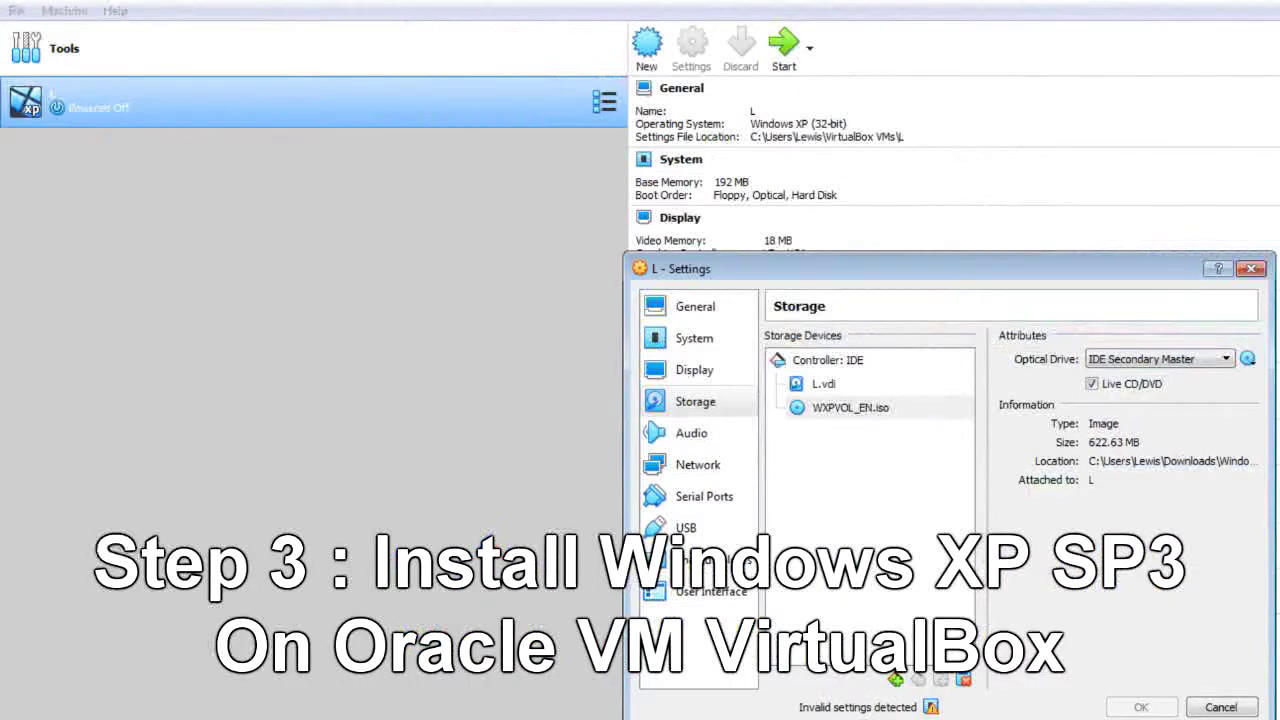
{"action": "left_click_drag", "start_coordinate": [1074, 272], "coordinate": [1071, 51]}
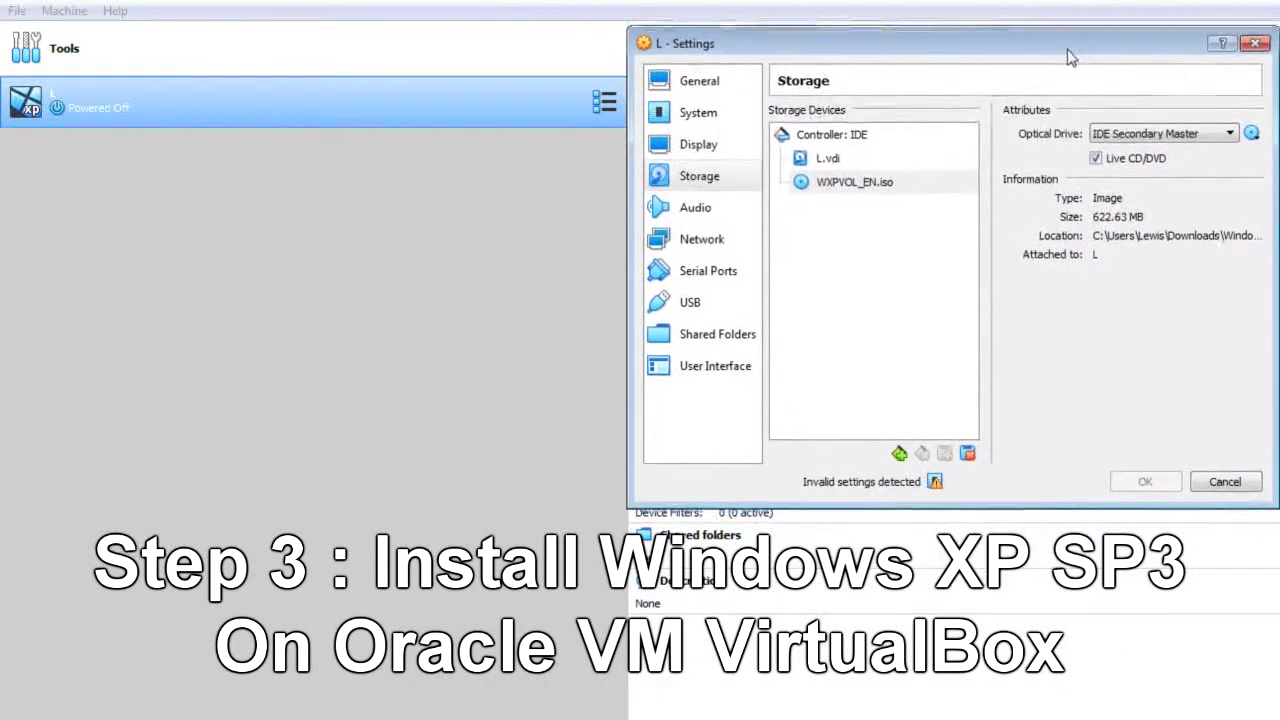
{"action": "left_click", "coordinate": [1224, 480]}
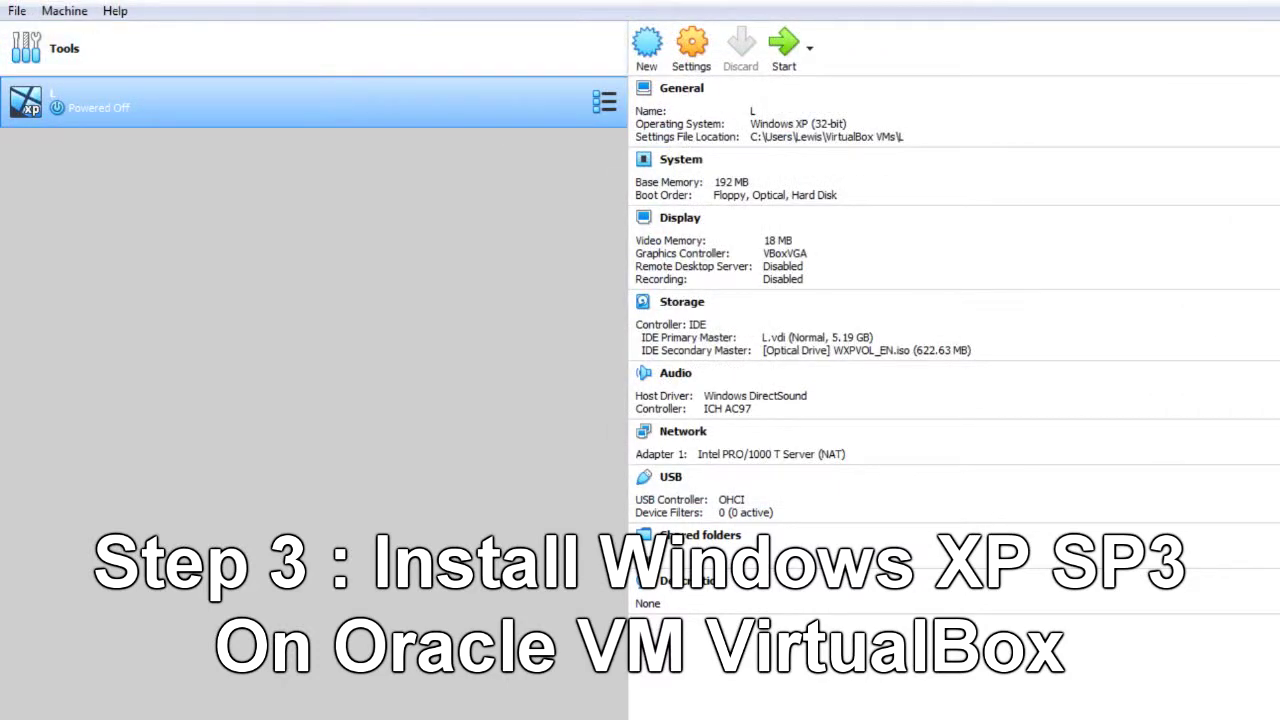
Check in the machine's storage settings that WXPVOL_EN.iso is in the optical drive with Live CD/DVD ticked
{"action": "left_click", "coordinate": [697, 45]}
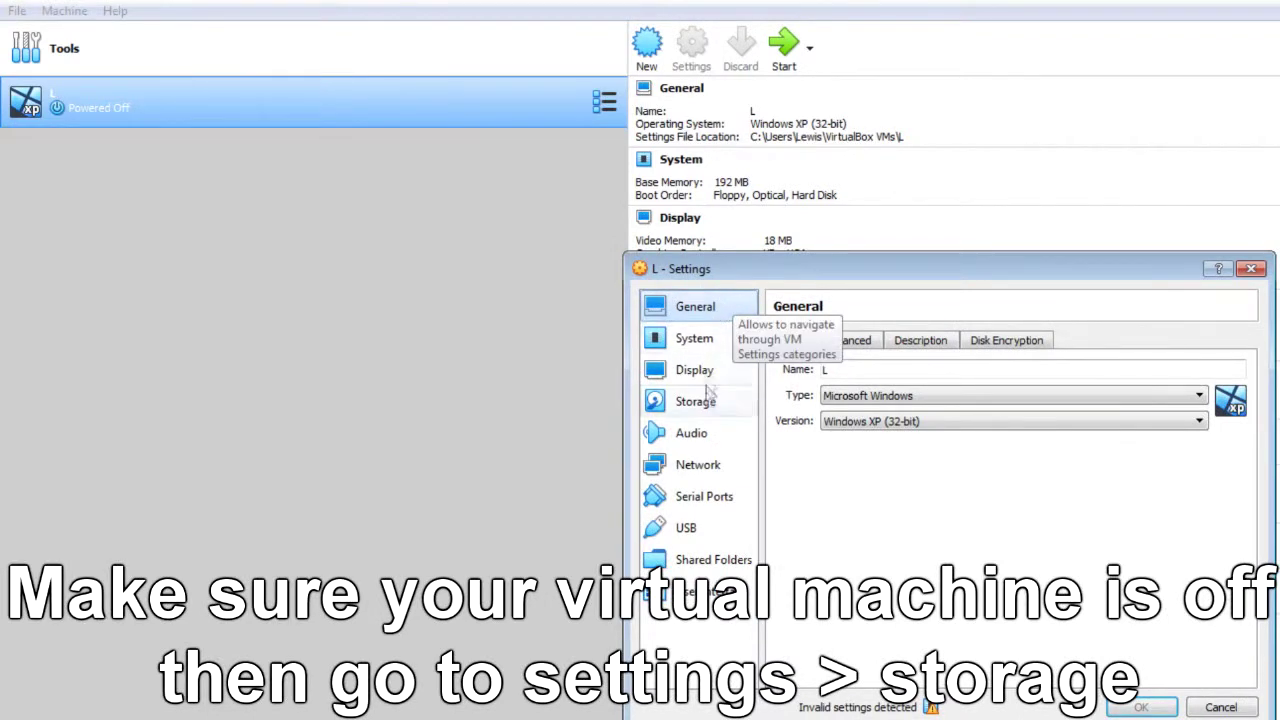
{"action": "left_click", "coordinate": [697, 401]}
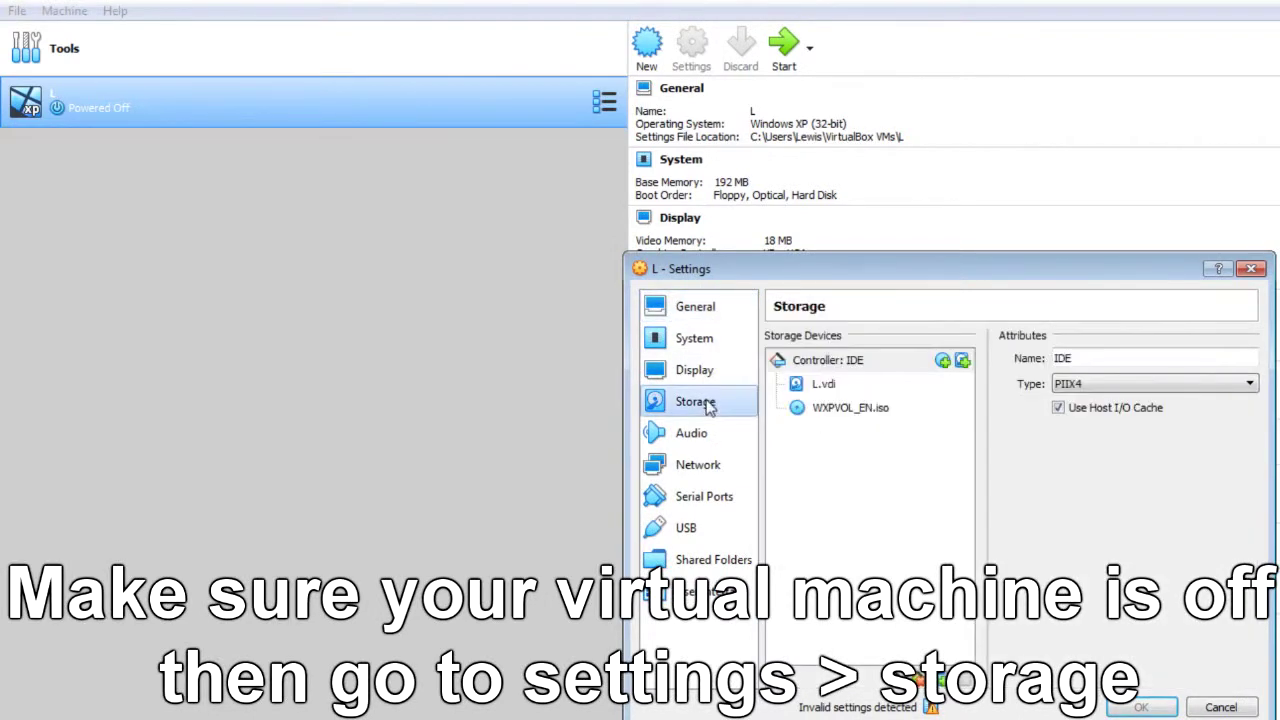
{"action": "left_click", "coordinate": [830, 405]}
{"action": "left_click", "coordinate": [1093, 388]}
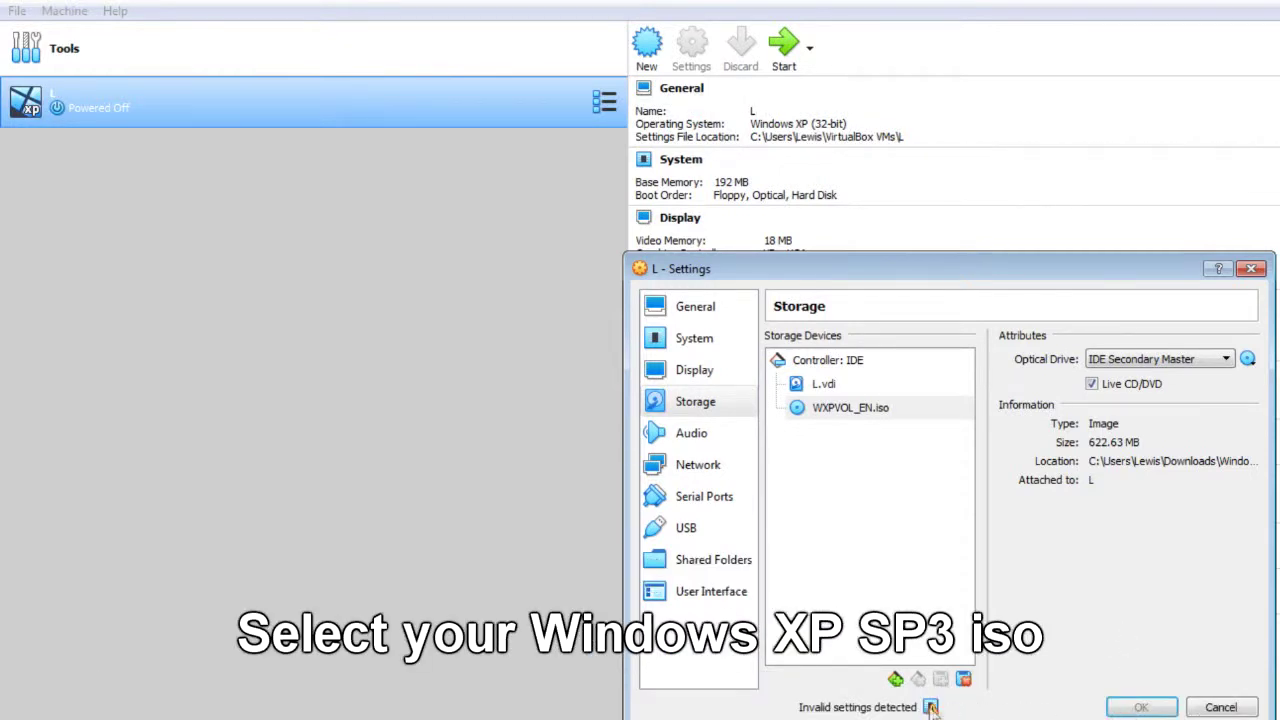
{"action": "mouse_move", "coordinate": [930, 707]}
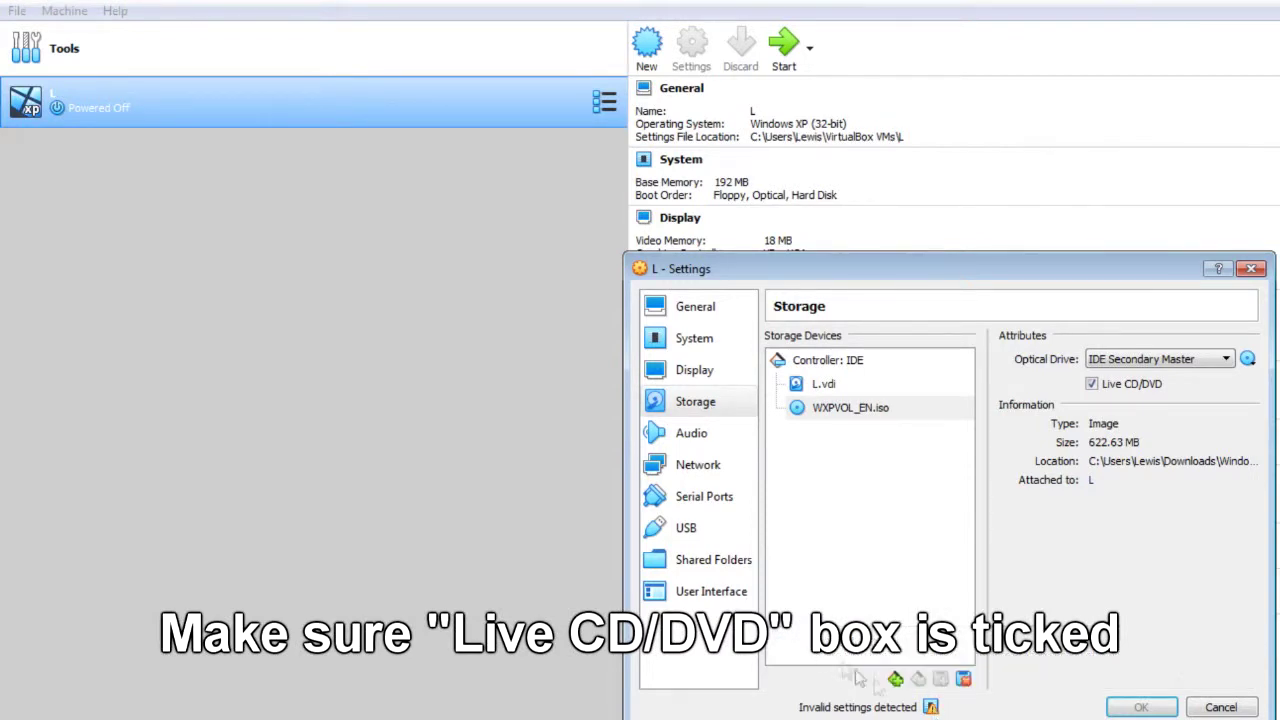
Disable VT-x/AMD-V hardware virtualization in the machine's system acceleration settings and save the settings
{"action": "left_click", "coordinate": [720, 345]}
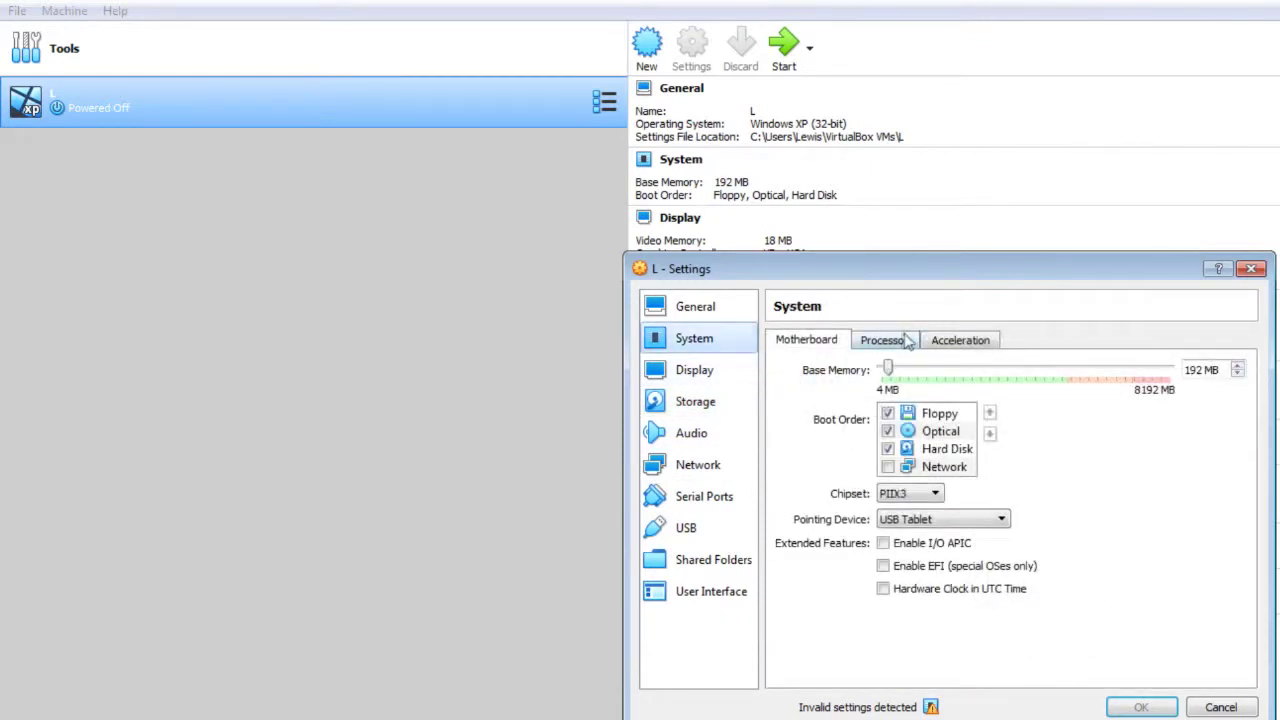
{"action": "left_click", "coordinate": [953, 342]}
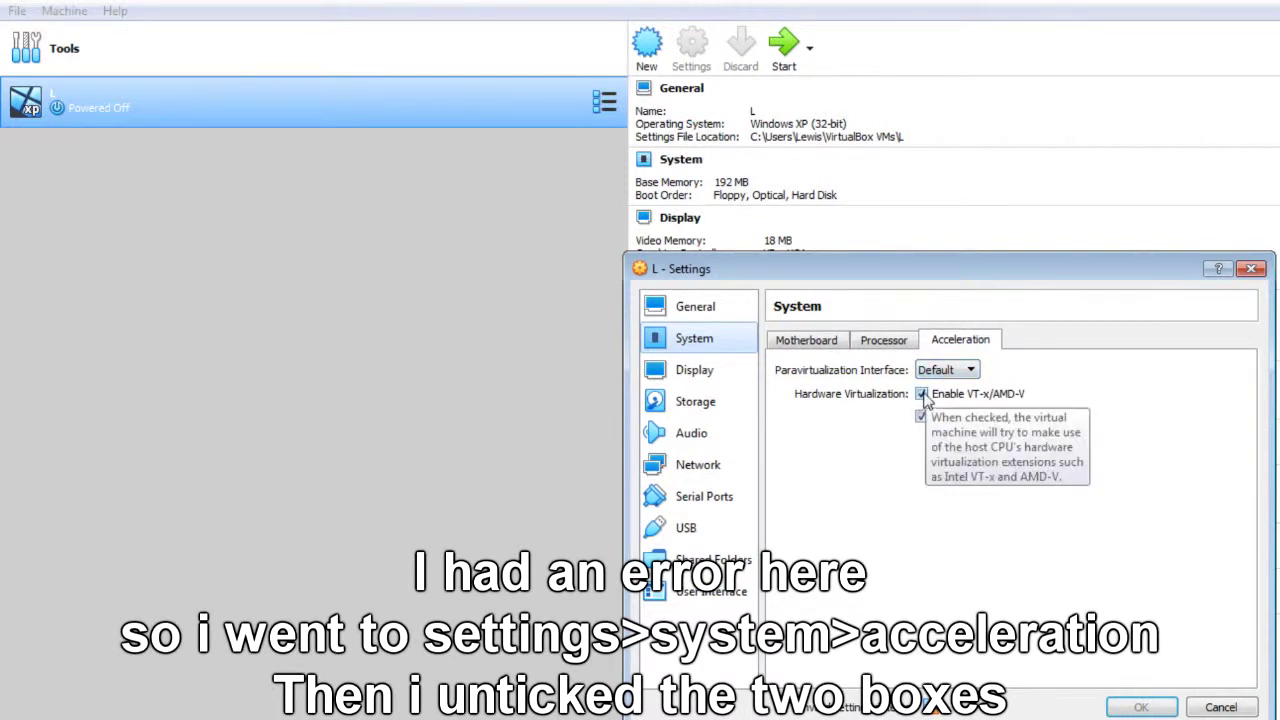
{"action": "left_click", "coordinate": [939, 372]}
{"action": "left_click", "coordinate": [934, 397]}
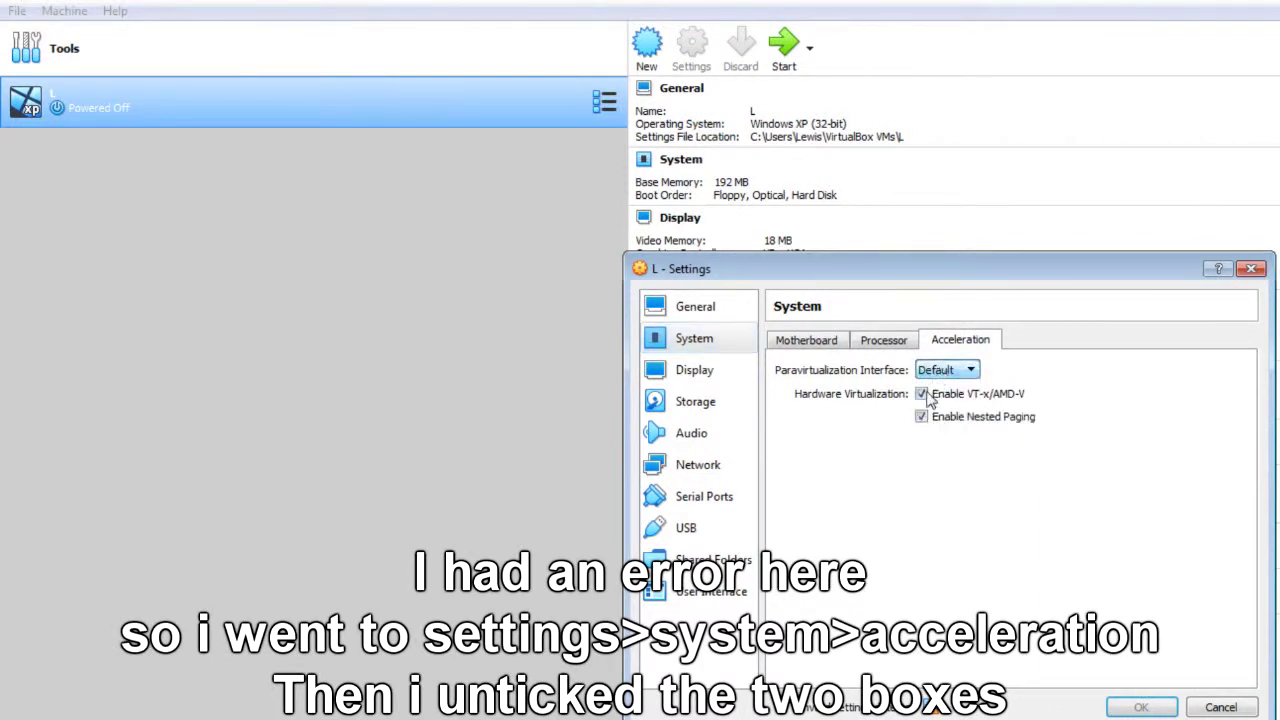
{"action": "left_click", "coordinate": [921, 393]}
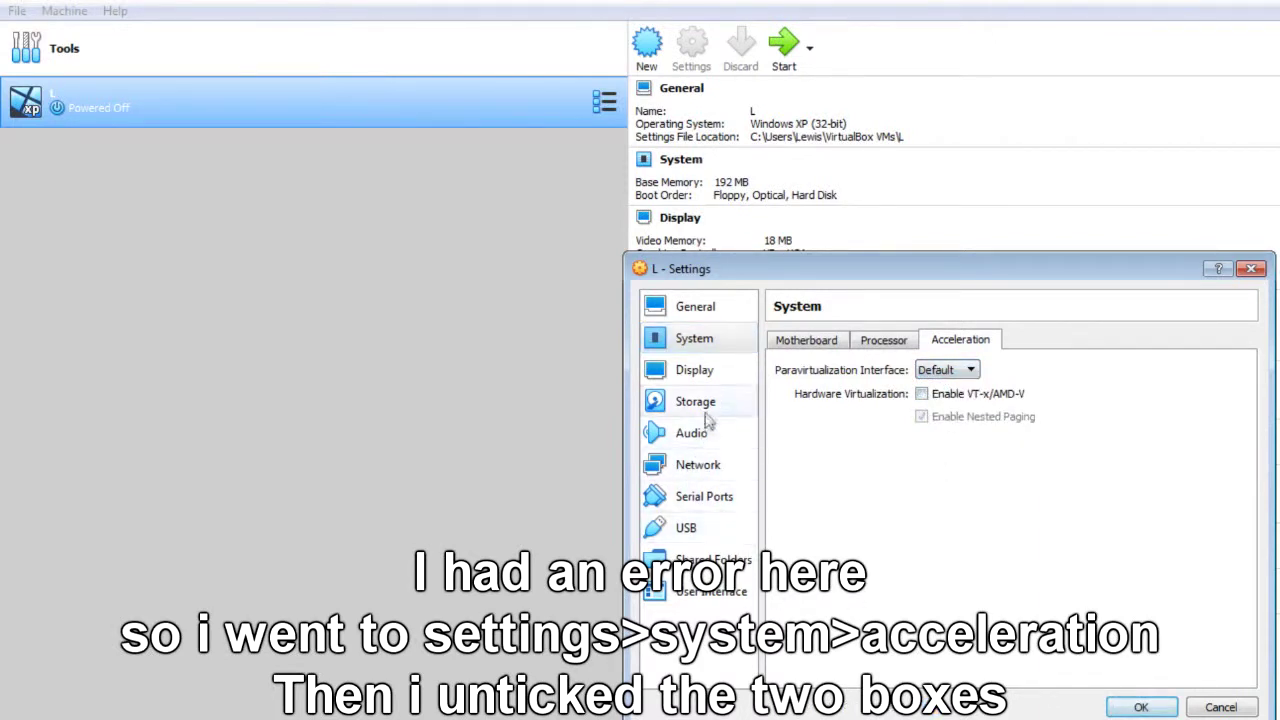
{"action": "left_click", "coordinate": [698, 402]}
{"action": "left_click", "coordinate": [1145, 708]}
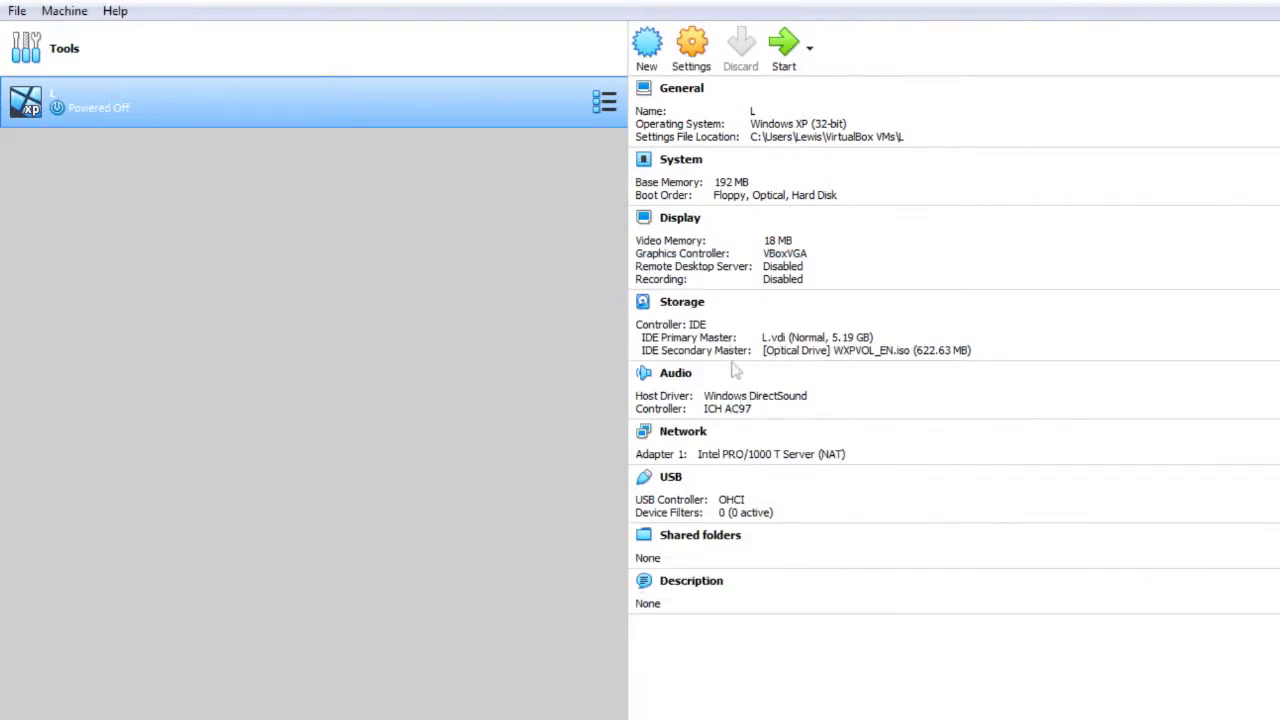
Start the virtual machine and set up Windows XP on the unpartitioned space, formatting it with the NTFS file system
{"action": "left_click", "coordinate": [786, 55]}
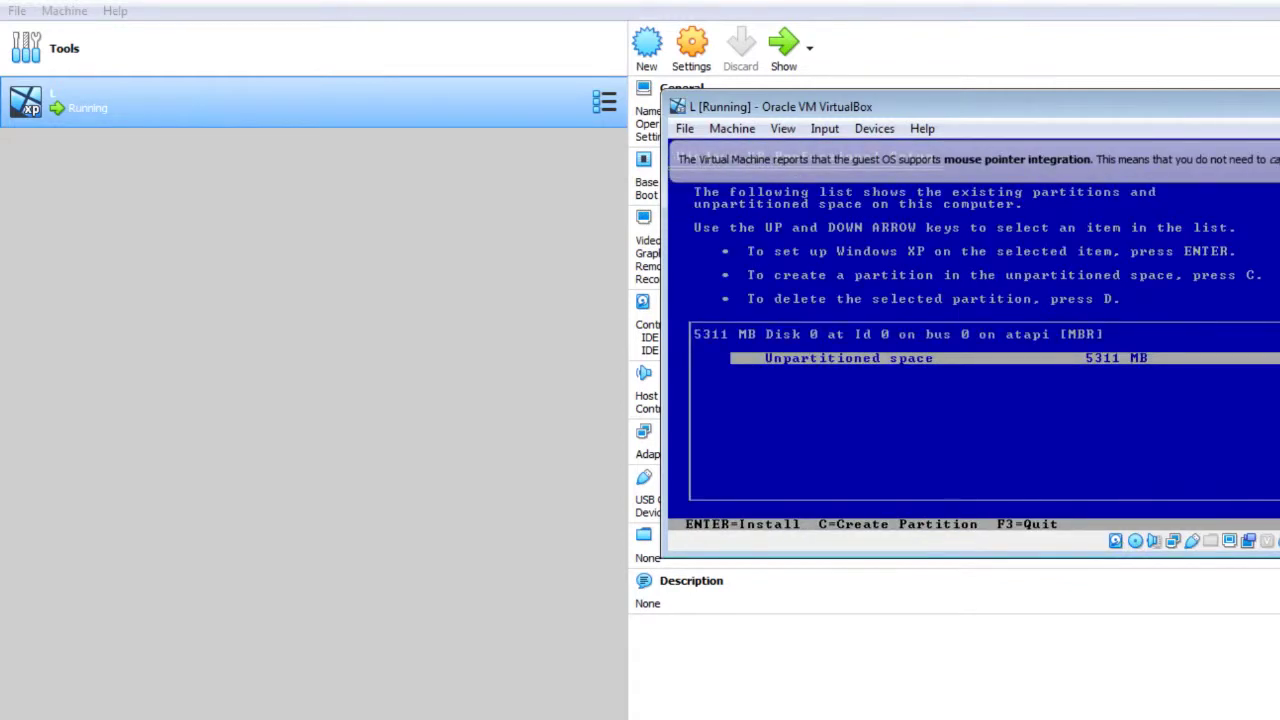
{"action": "key", "text": "Return"}
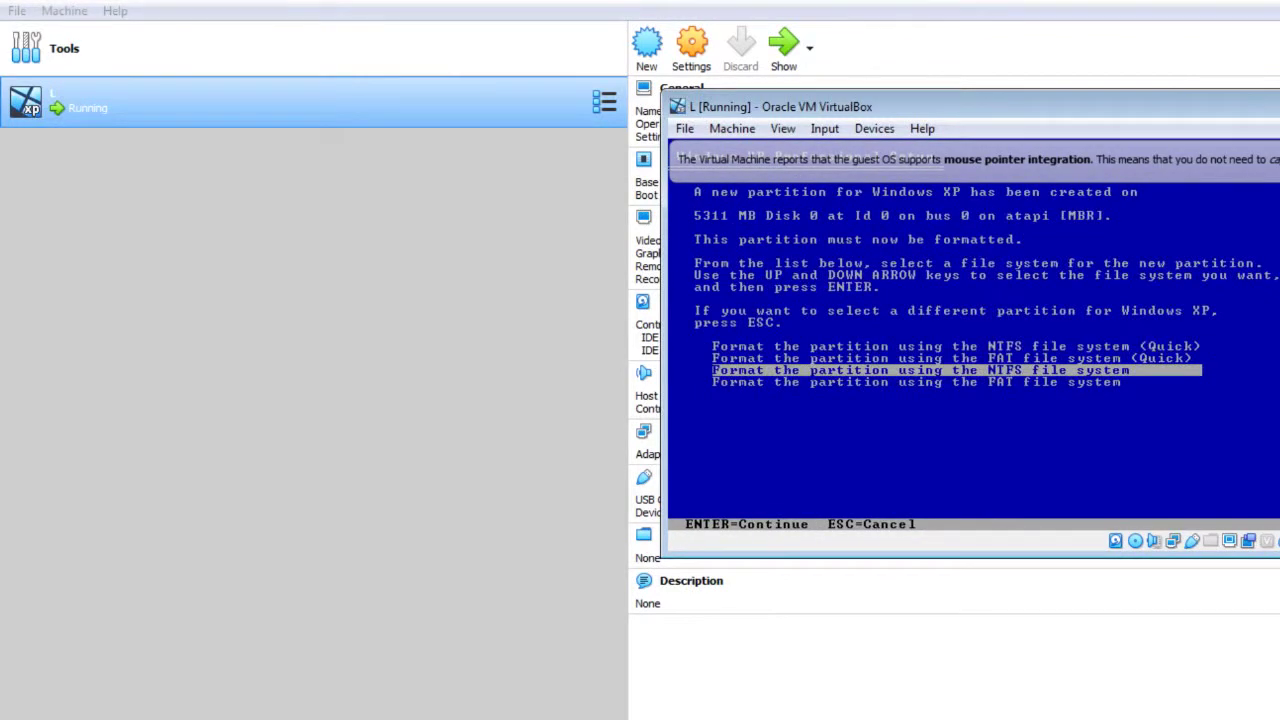
{"action": "key", "text": "Return"}
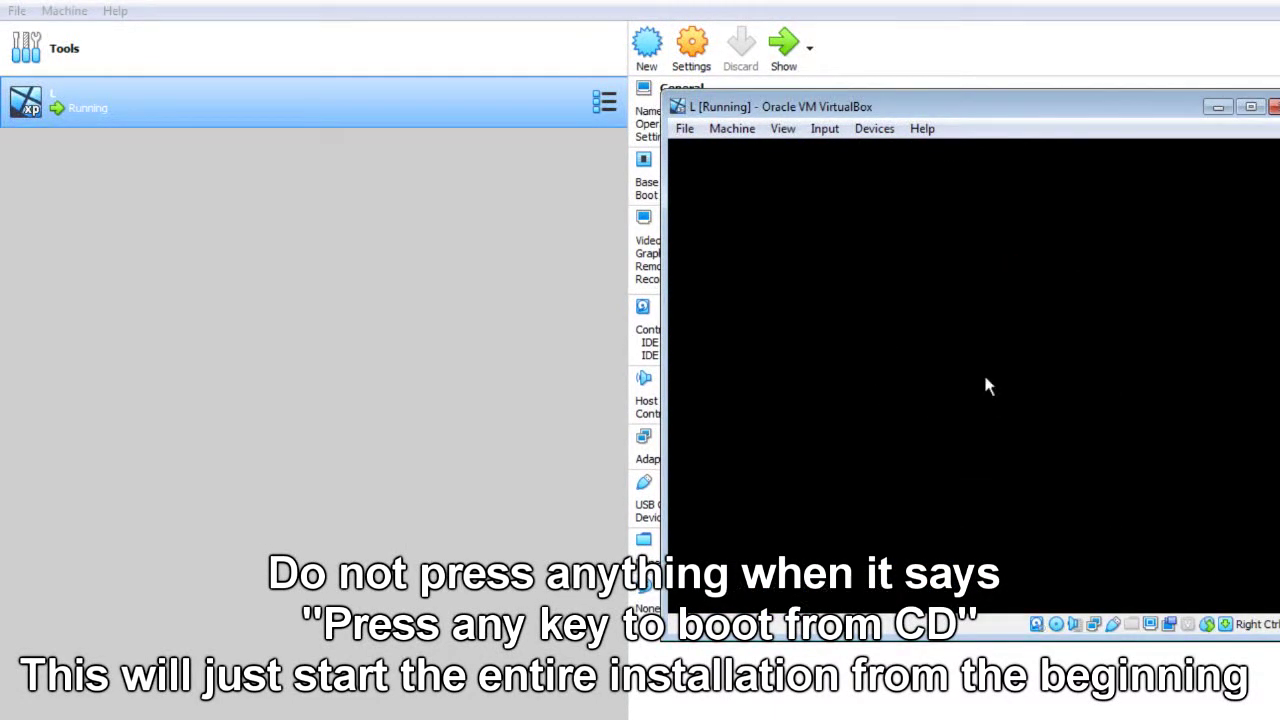
Accept the adjusted screen resolution in the guest and proceed past the Windows XP welcome screen
{"action": "left_click", "coordinate": [980, 427]}
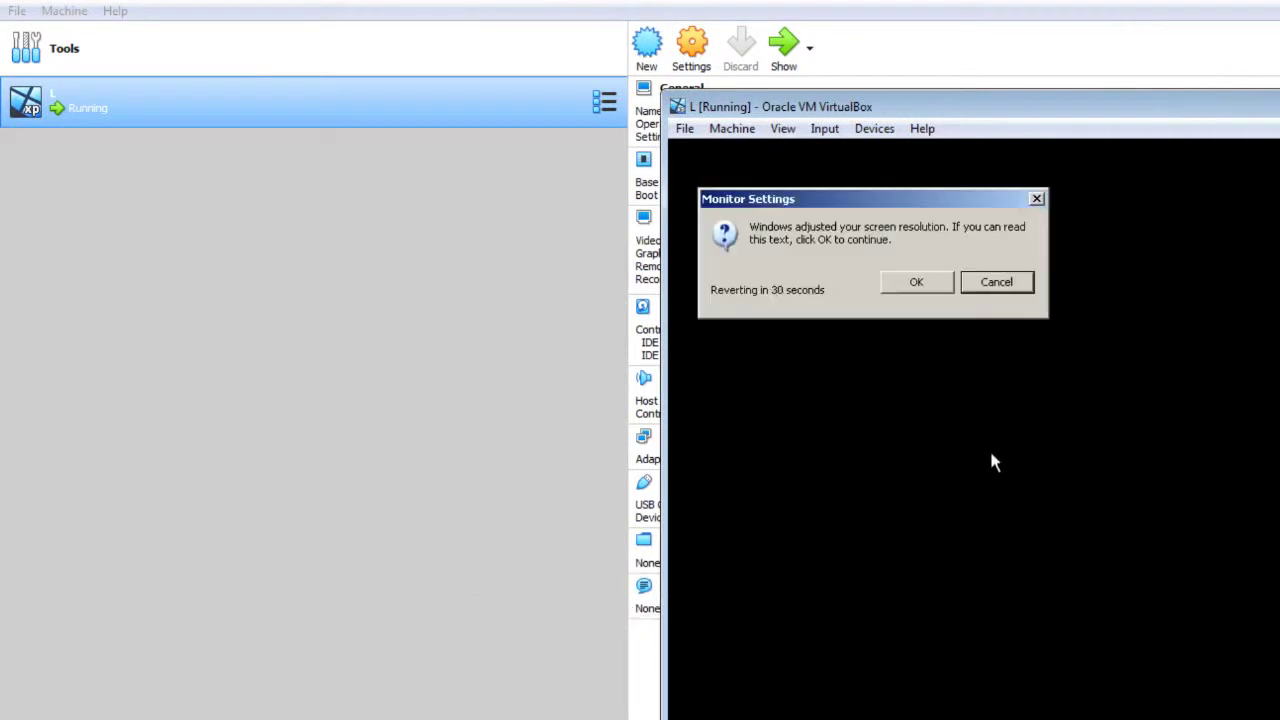
{"action": "left_click", "coordinate": [916, 281]}
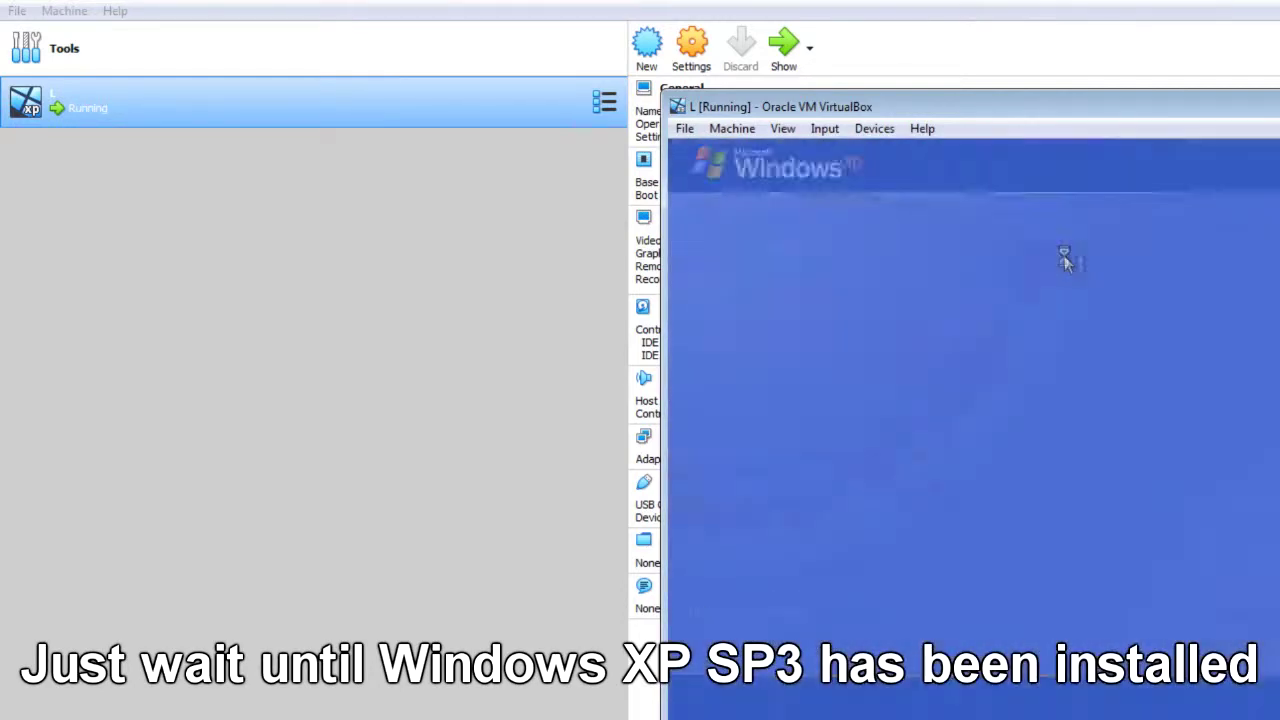
{"action": "key", "text": "Return"}
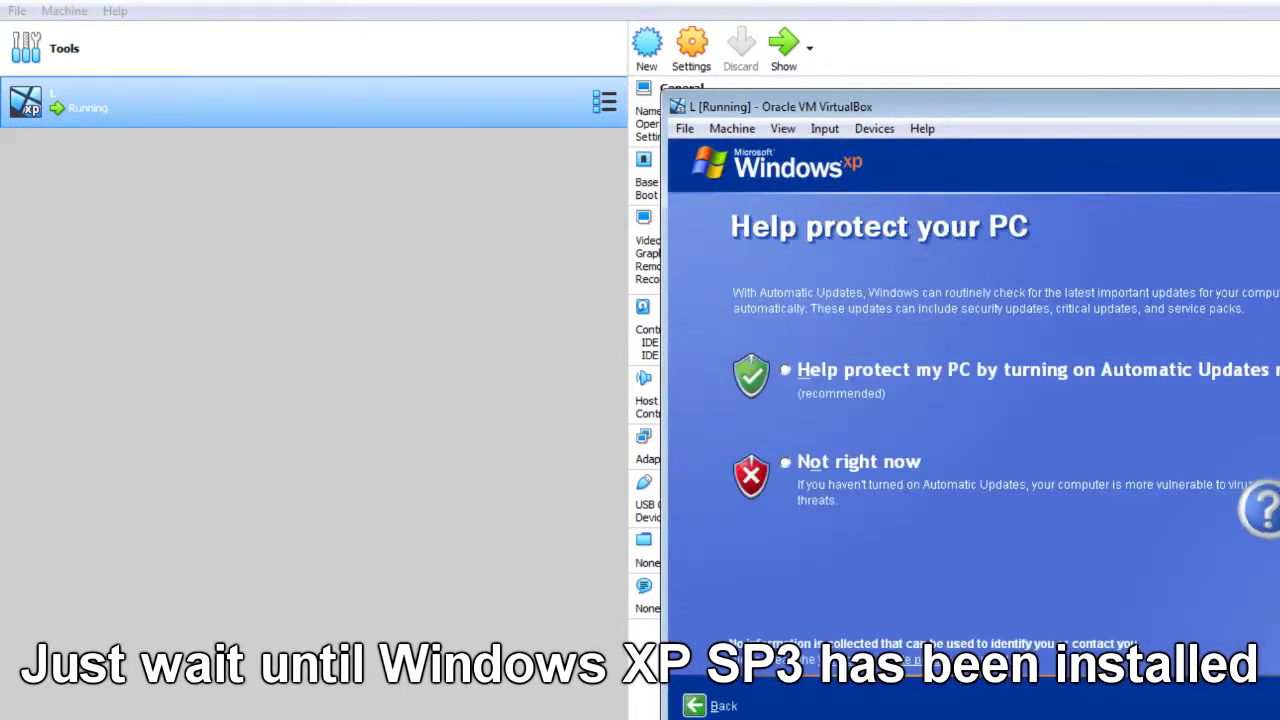
Decline Automatic Updates for now and choose to connect through a local area network or home network
{"action": "left_click", "coordinate": [786, 462]}
{"action": "key", "text": "Return"}
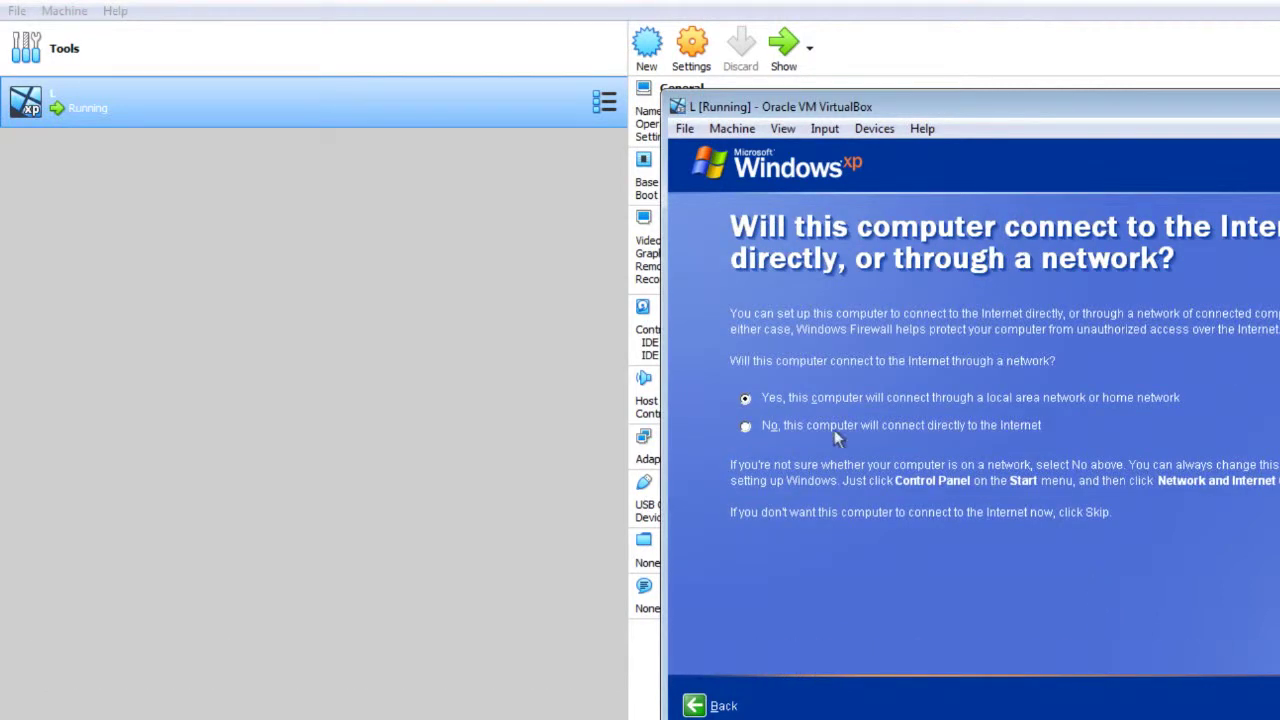
{"action": "key", "text": "Return"}
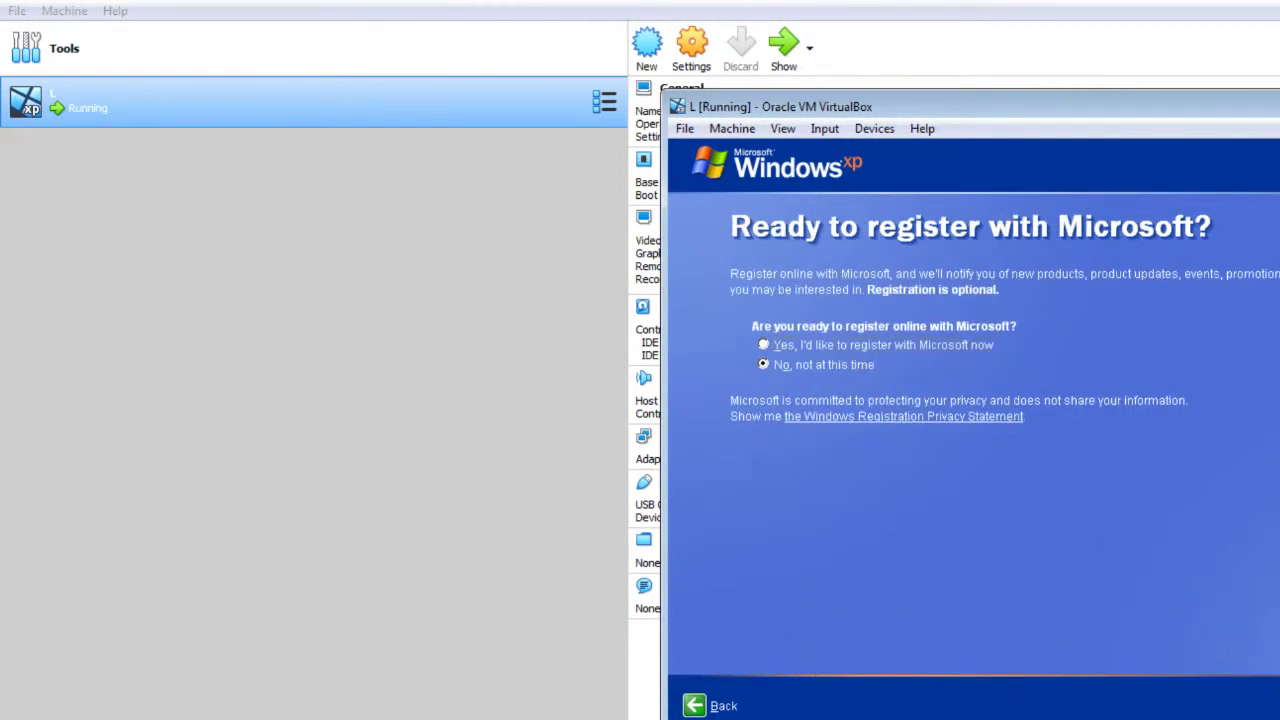
Skip online registration with Microsoft and finish the Windows XP first-run setup
{"action": "key", "text": "Return"}
{"action": "key", "text": "Return"}
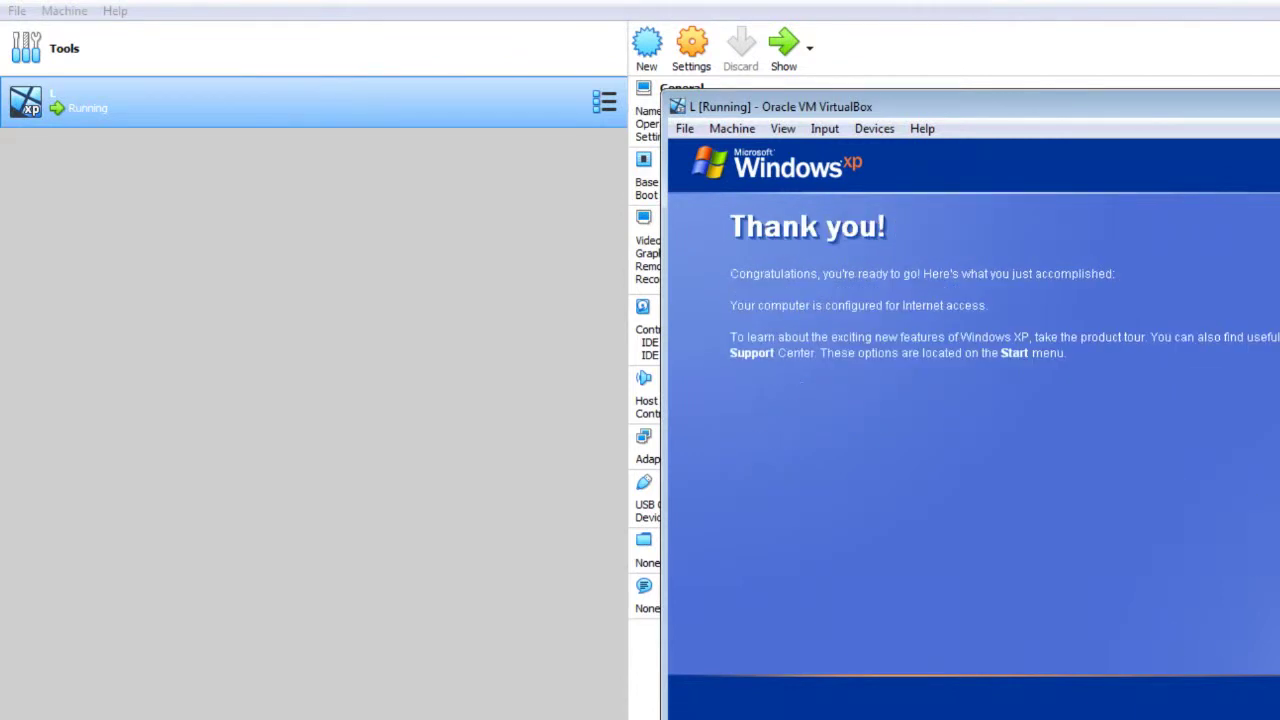
{"action": "key", "text": "Return"}
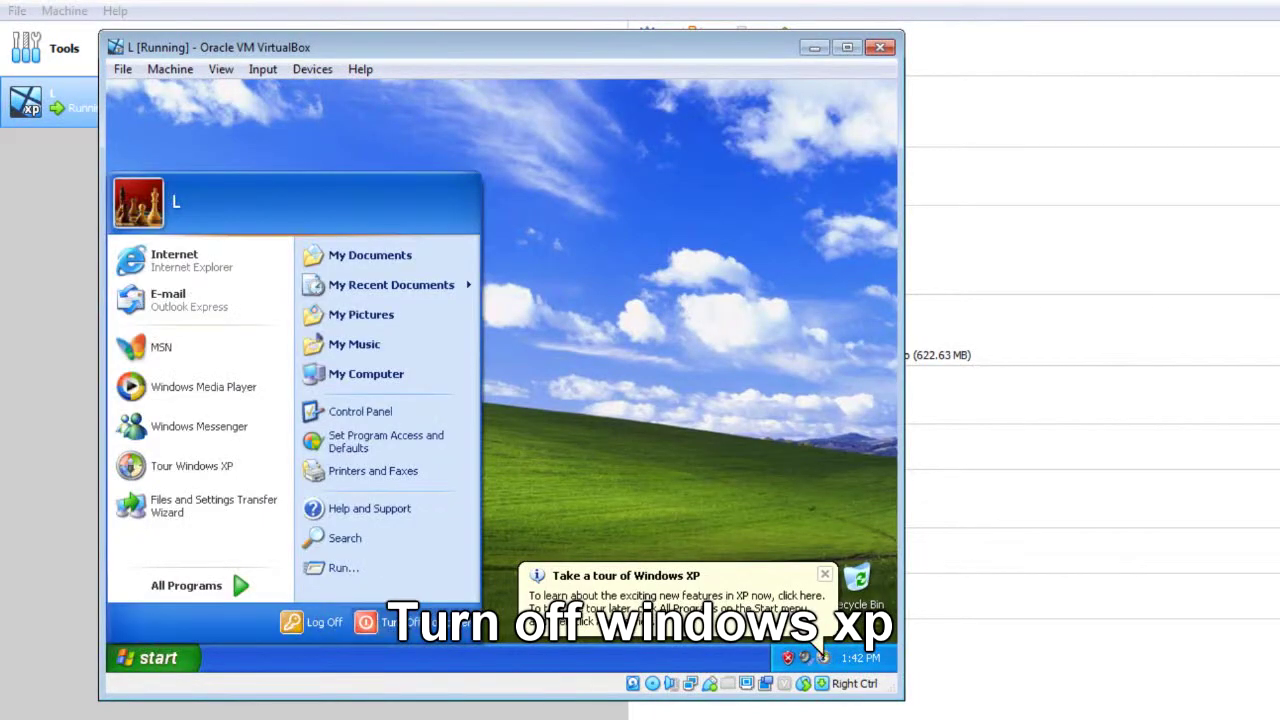
Turn off Windows XP in the guest and remove the Discworld noir CD1.cue disc from the virtual machine's optical drive
{"action": "left_click", "coordinate": [400, 623]}
{"action": "left_click", "coordinate": [503, 312]}
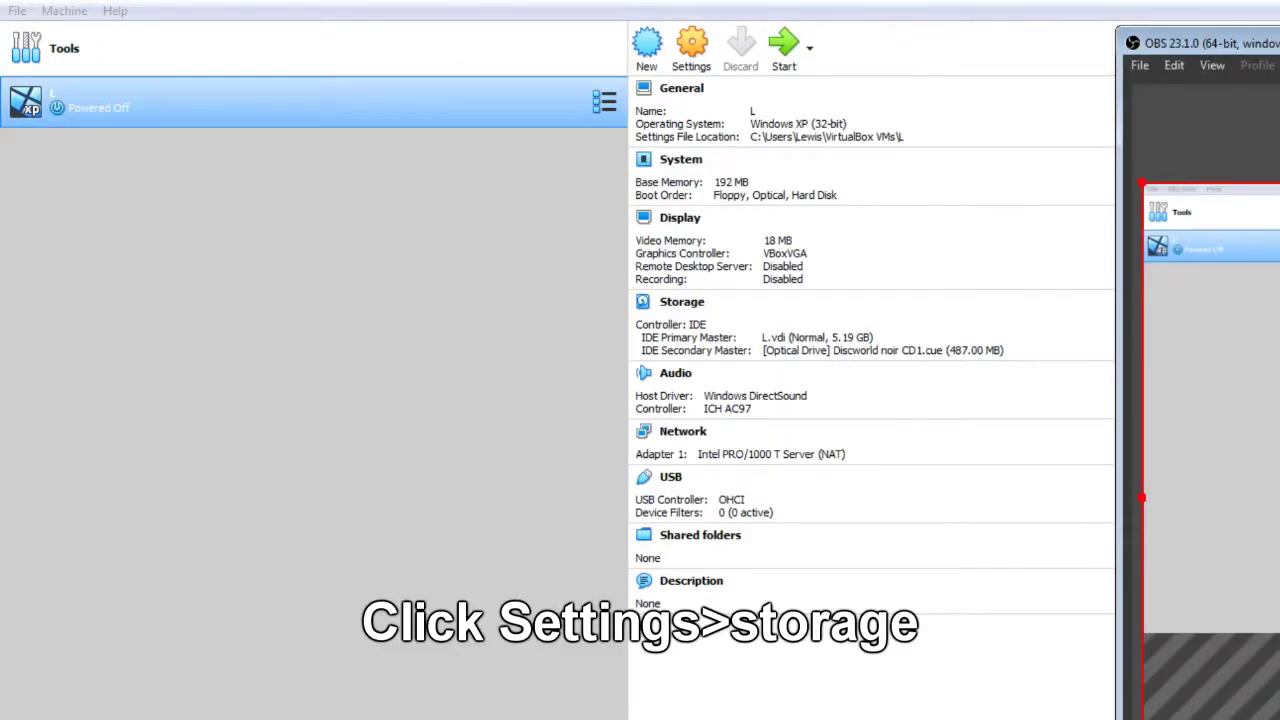
{"action": "left_click", "coordinate": [691, 50]}
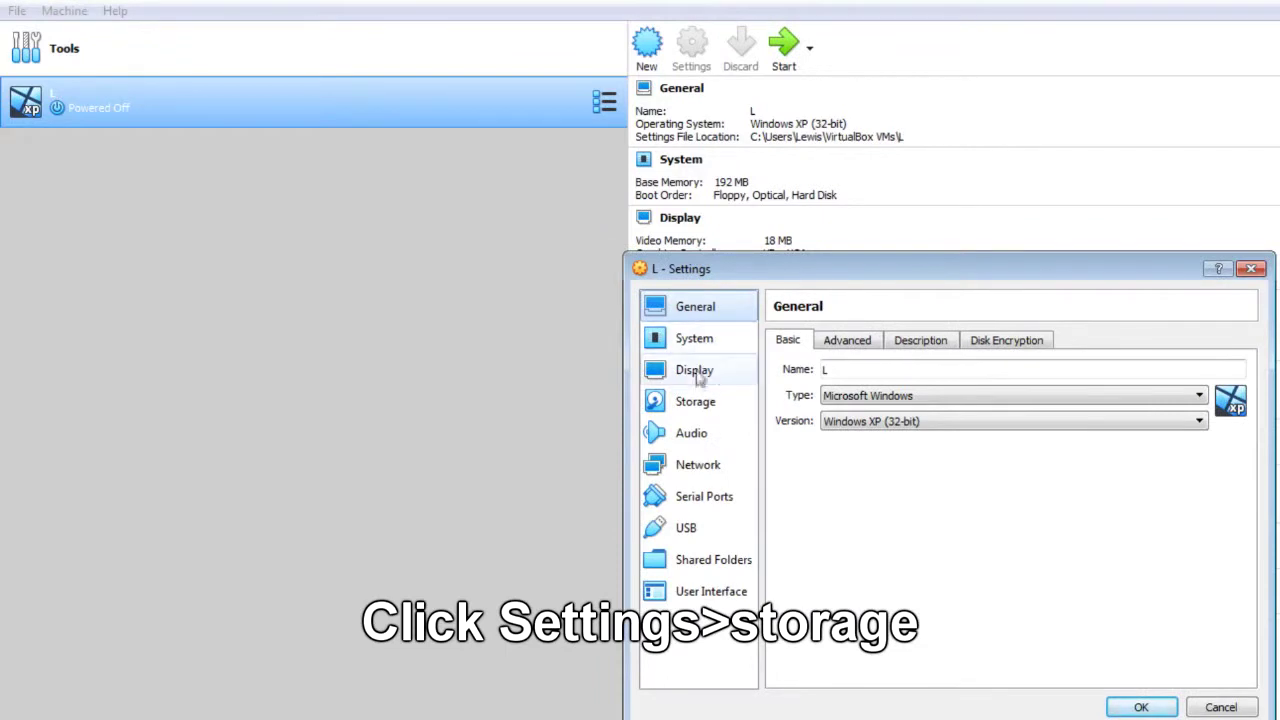
{"action": "left_click", "coordinate": [695, 401]}
{"action": "left_click", "coordinate": [870, 408]}
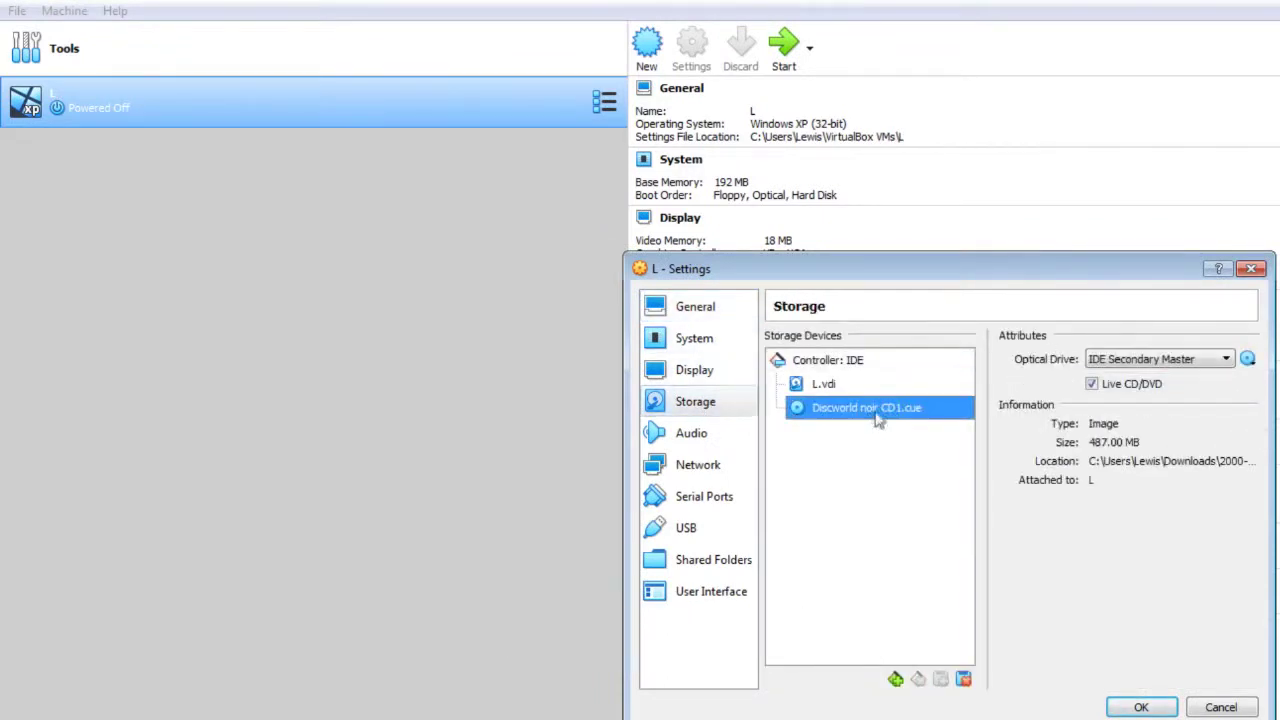
{"action": "left_click", "coordinate": [1247, 358]}
{"action": "left_click", "coordinate": [1252, 520]}
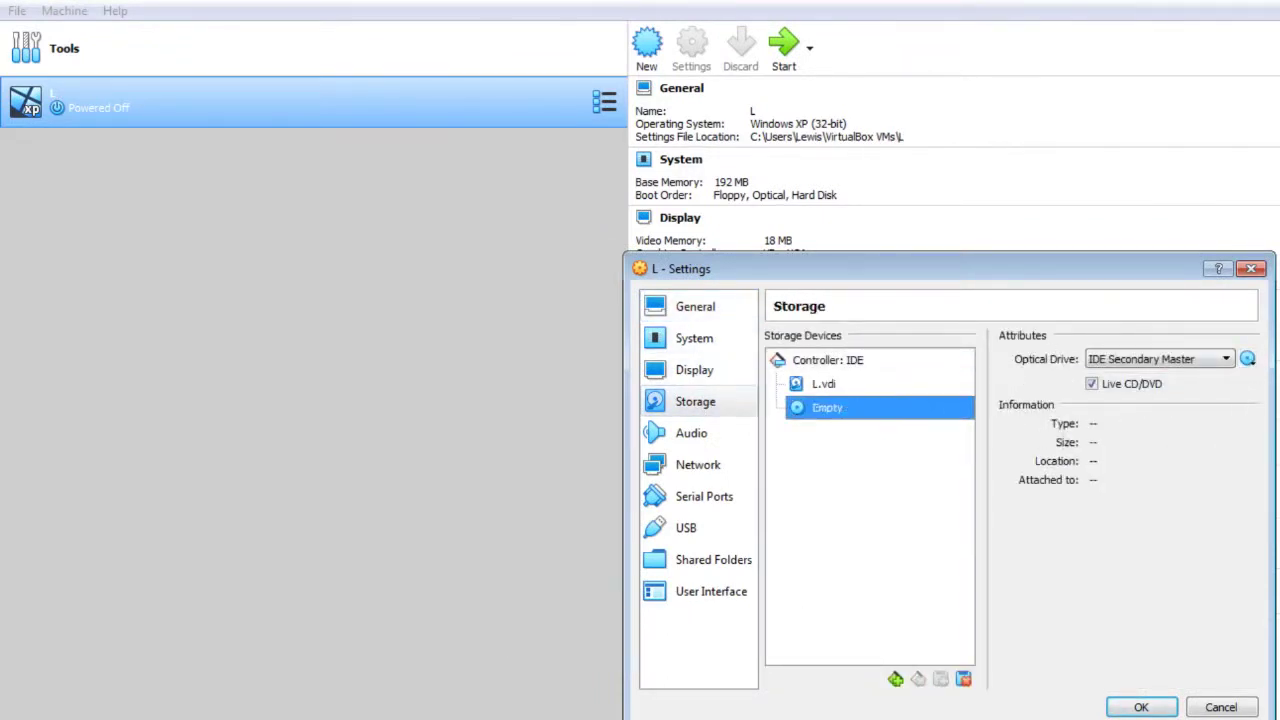
Attach the Discworld noir CD3.cue image to the virtual machine's optical drive and save the storage settings
{"action": "left_click", "coordinate": [1247, 358]}
{"action": "left_click", "coordinate": [1268, 374]}
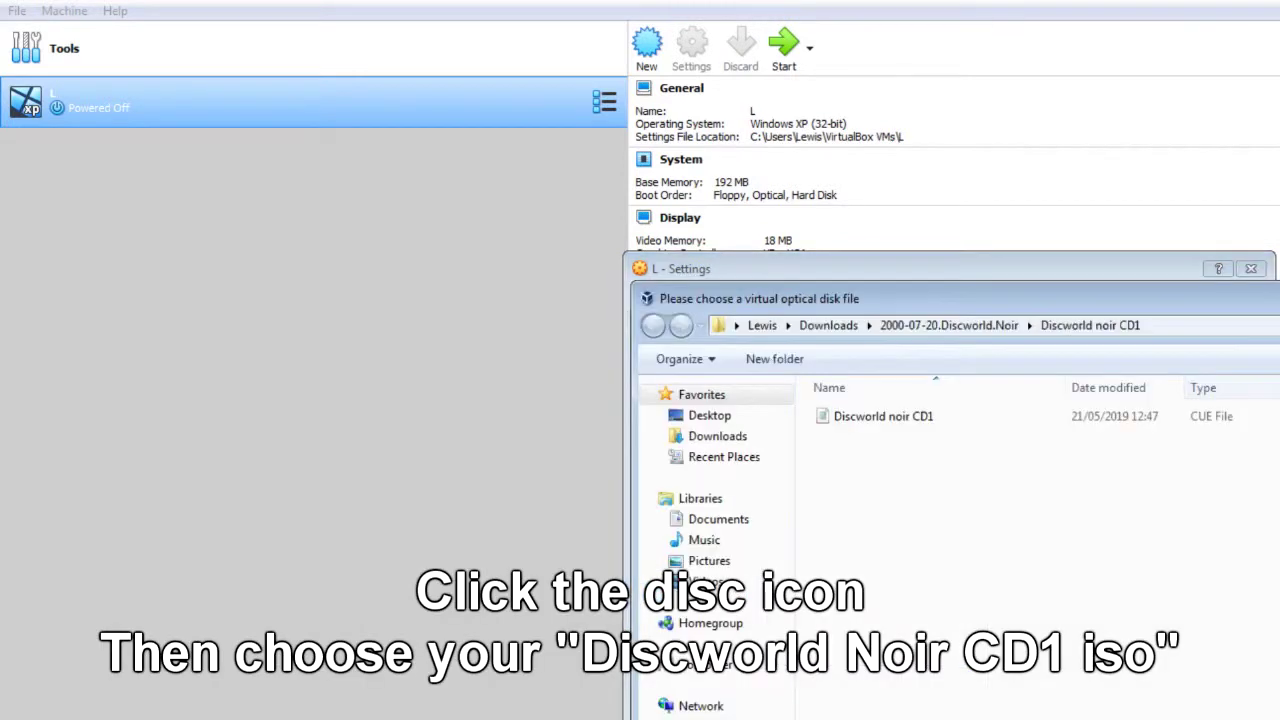
{"action": "left_click", "coordinate": [950, 325]}
{"action": "double_click", "coordinate": [915, 457]}
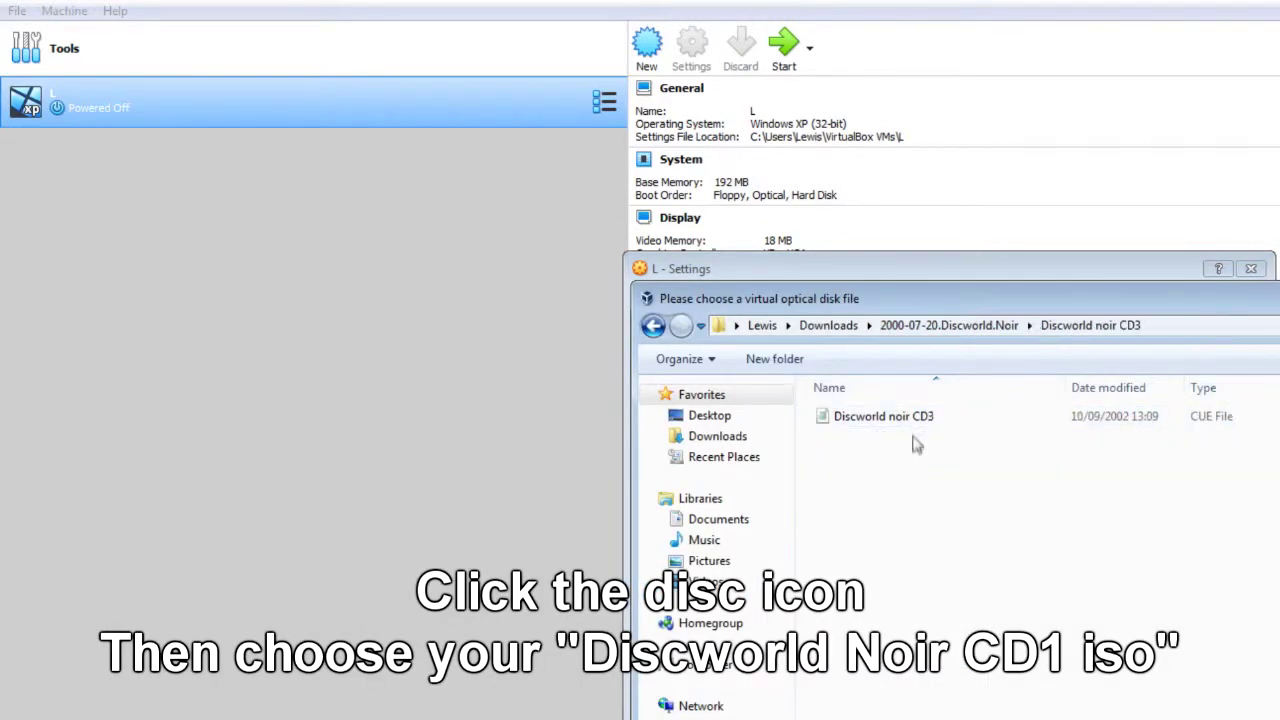
{"action": "double_click", "coordinate": [914, 420]}
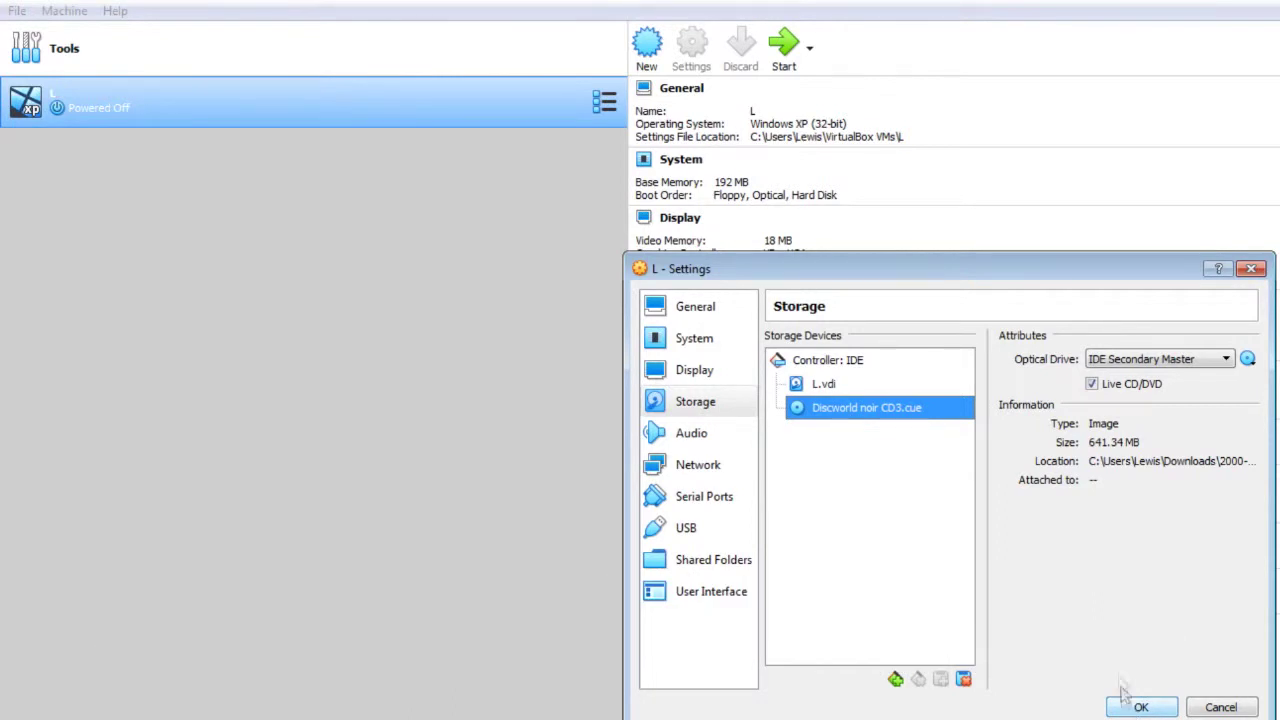
{"action": "left_click", "coordinate": [1133, 708]}
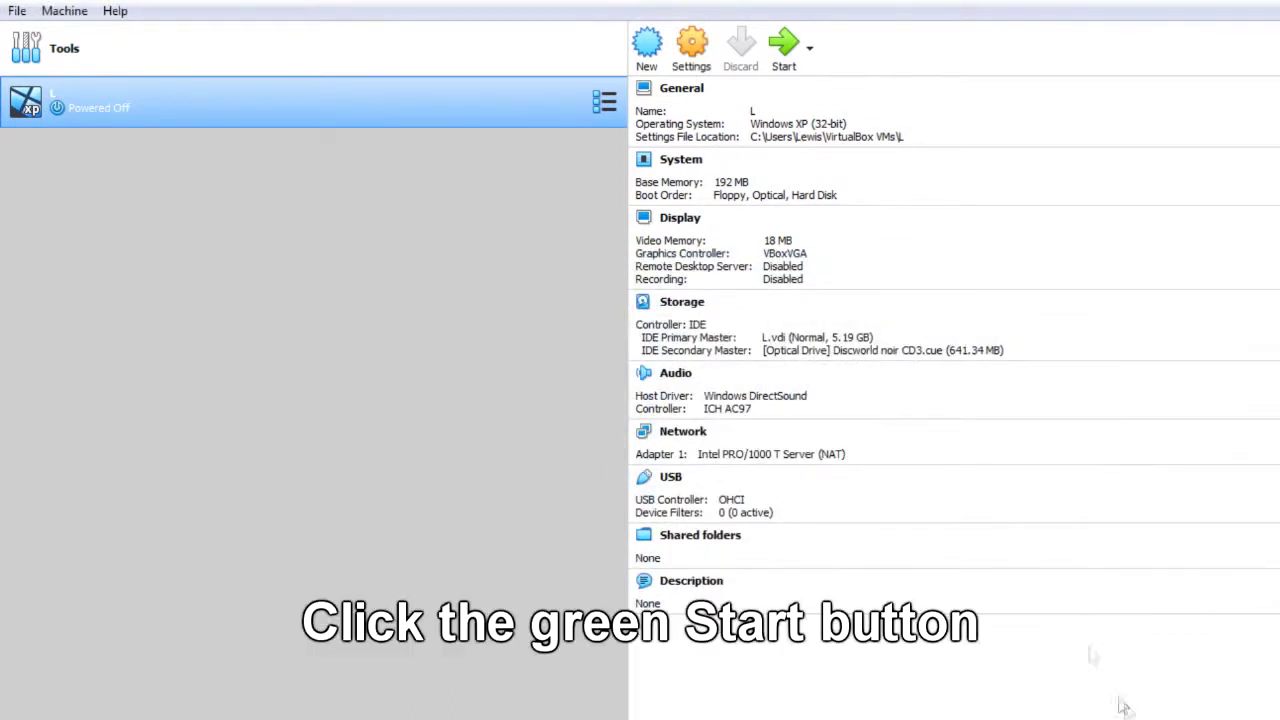
Start the virtual machine and launch AutoPlay for the D: drive from My Computer in Windows XP
{"action": "left_click", "coordinate": [778, 52]}
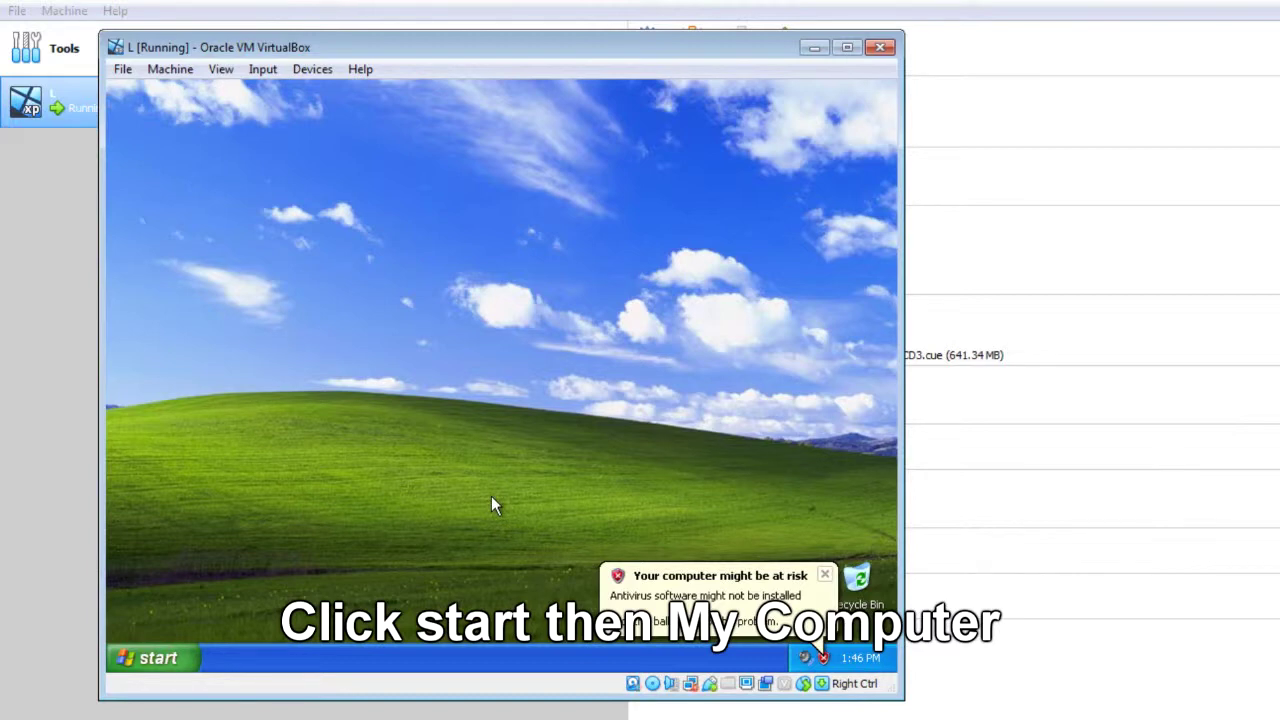
{"action": "left_click", "coordinate": [170, 657]}
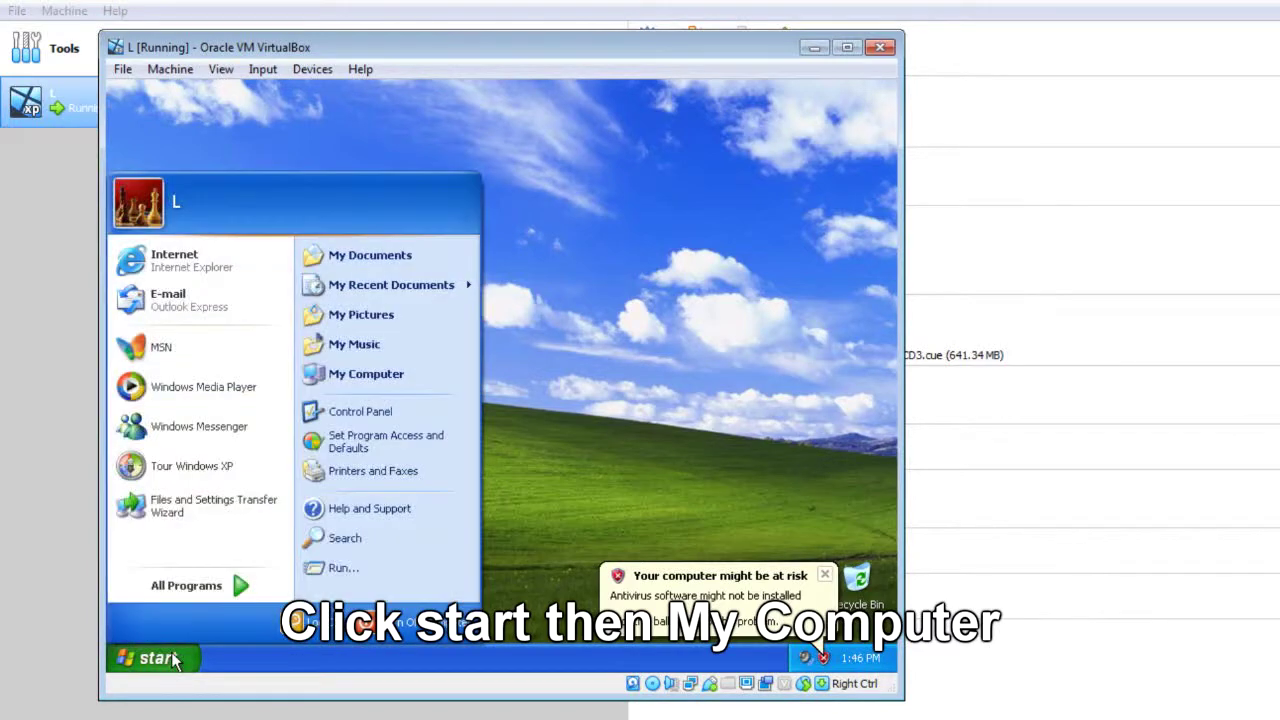
{"action": "left_click", "coordinate": [366, 374]}
{"action": "left_click", "coordinate": [355, 445]}
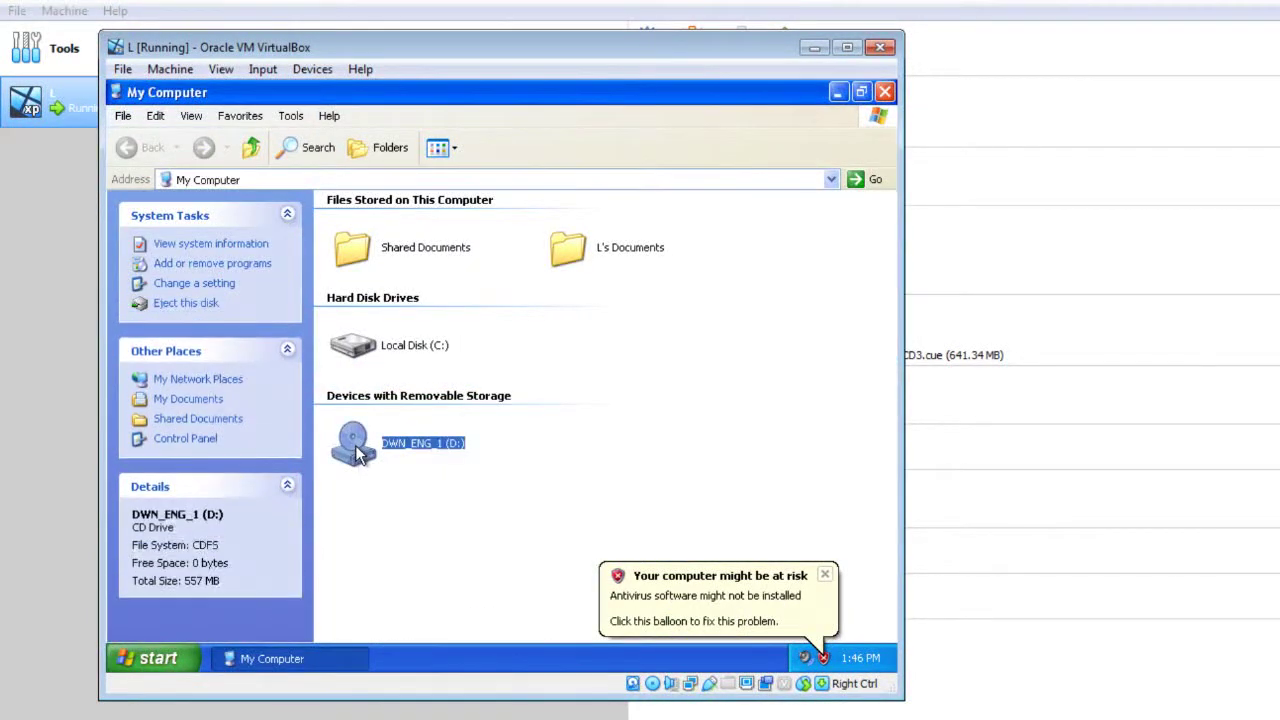
{"action": "right_click", "coordinate": [355, 445]}
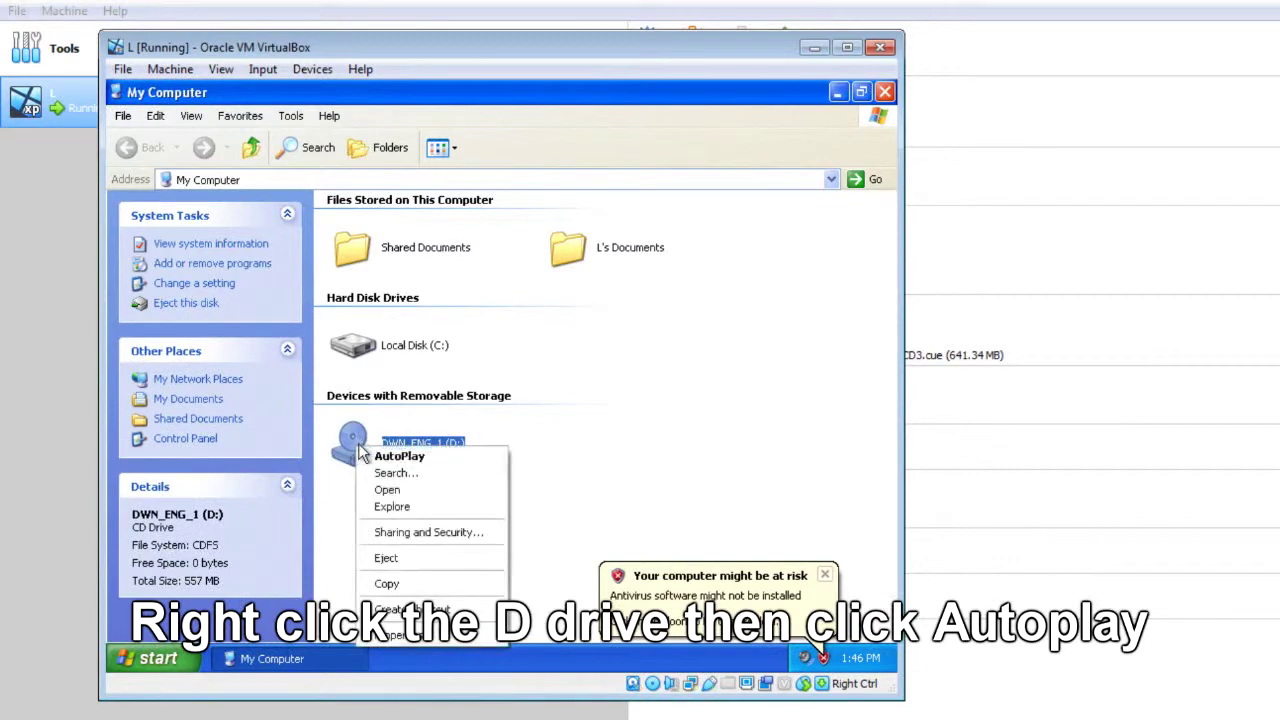
{"action": "left_click", "coordinate": [493, 460]}
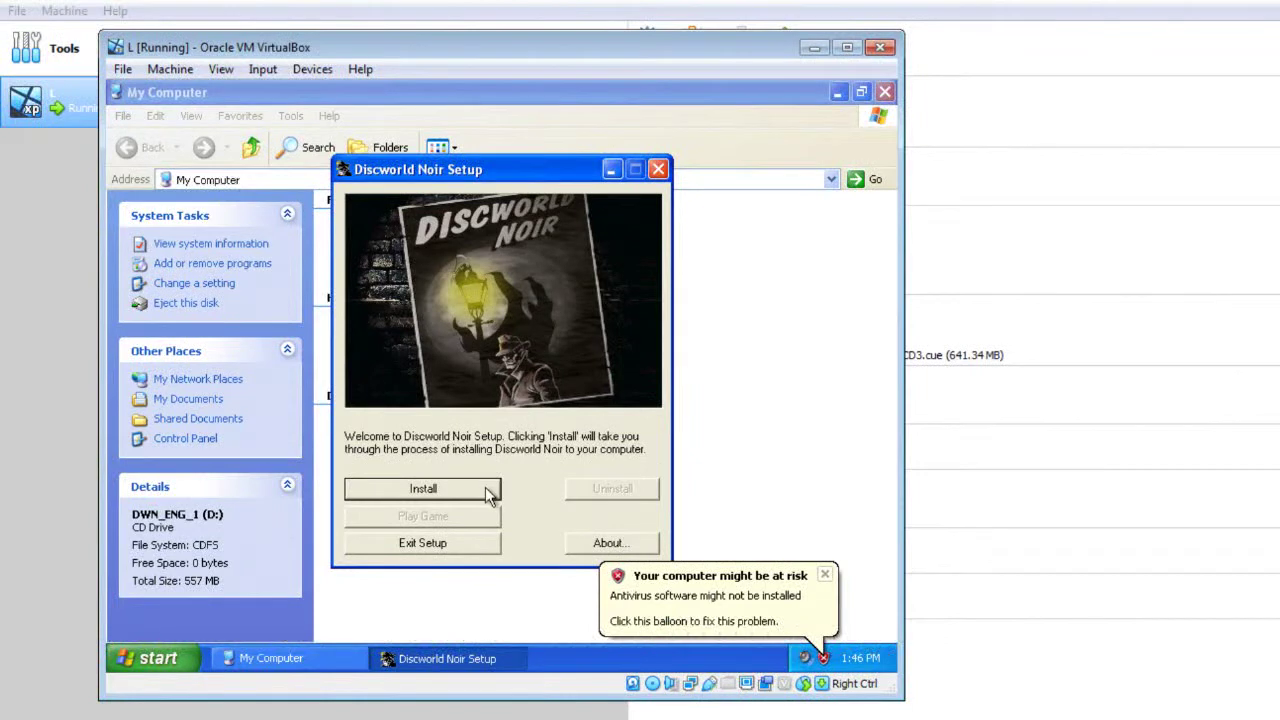
Install Discworld Noir as a Full Installation in C:\DiscNoir, agreeing to create the directory and update DirectX if older
{"action": "left_click", "coordinate": [485, 487]}
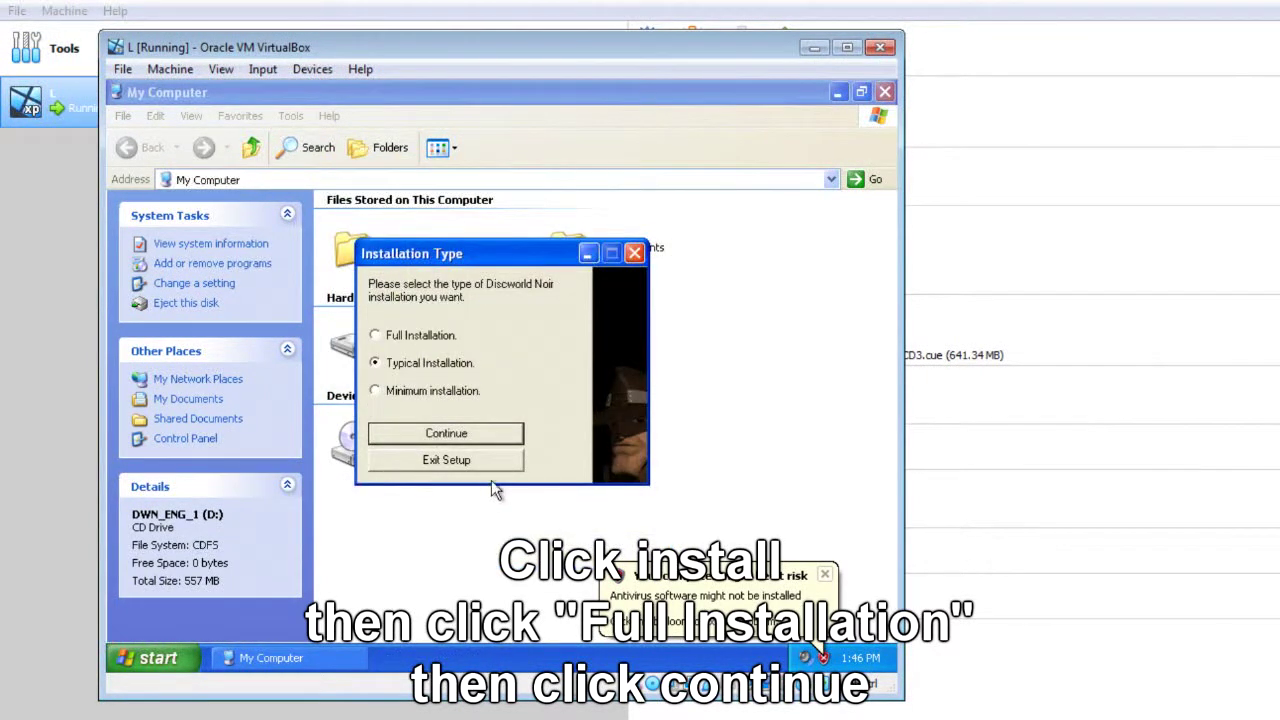
{"action": "left_click", "coordinate": [374, 336]}
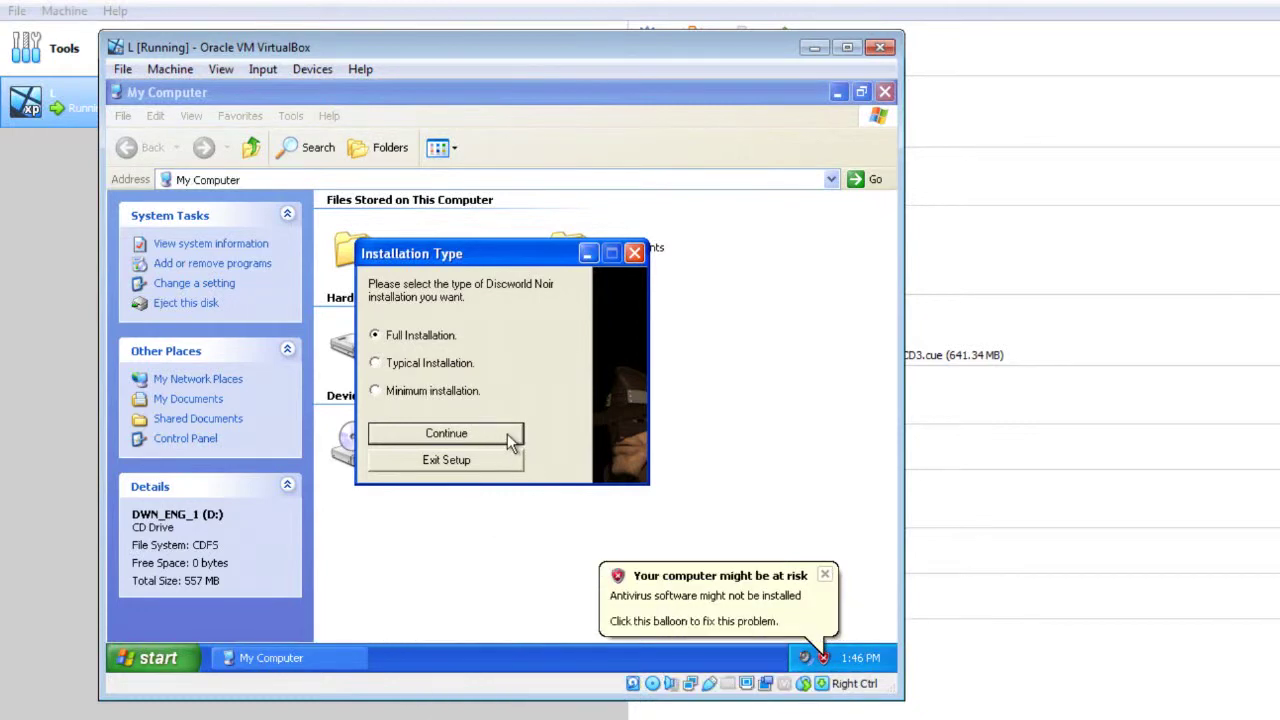
{"action": "left_click", "coordinate": [509, 441]}
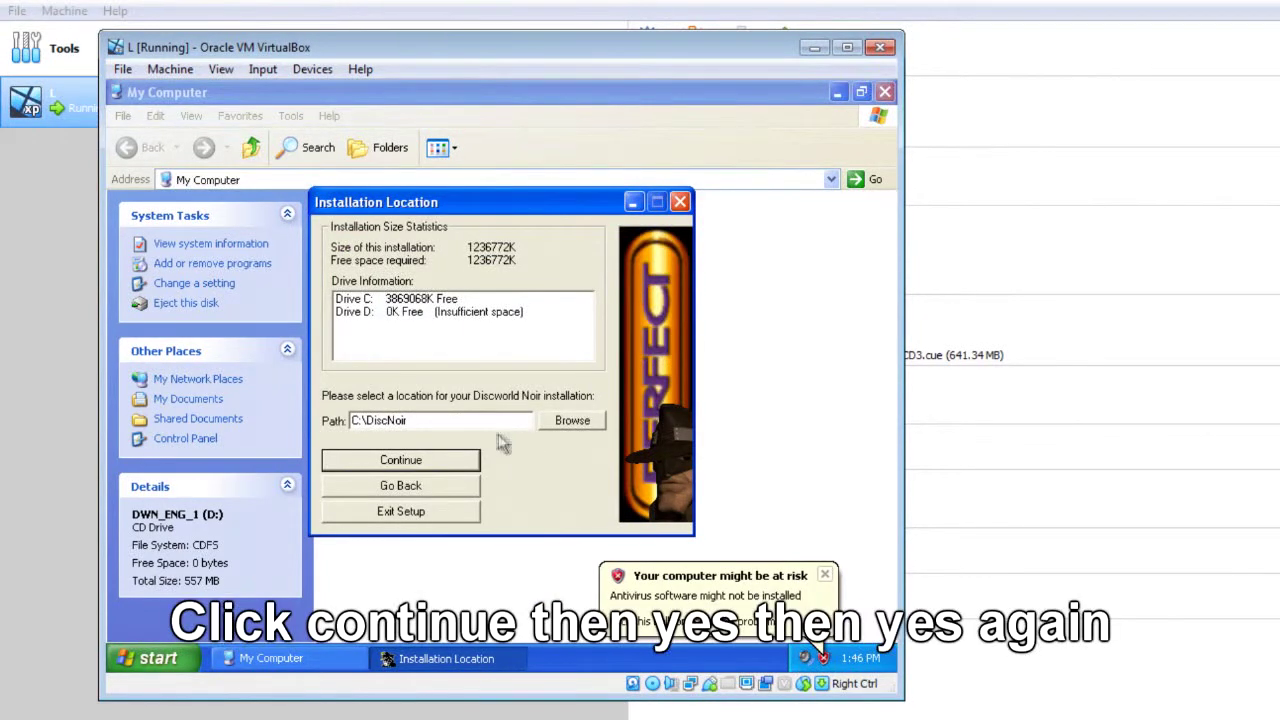
{"action": "left_click", "coordinate": [449, 463]}
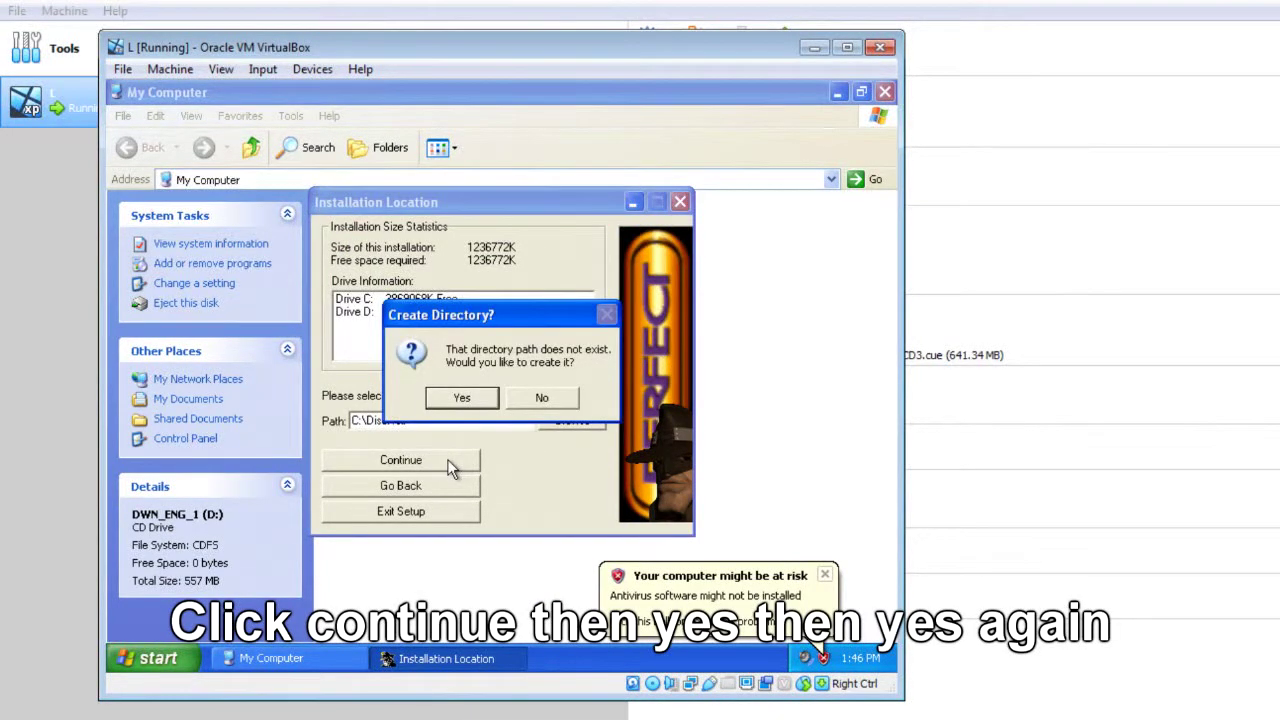
{"action": "left_click", "coordinate": [486, 402]}
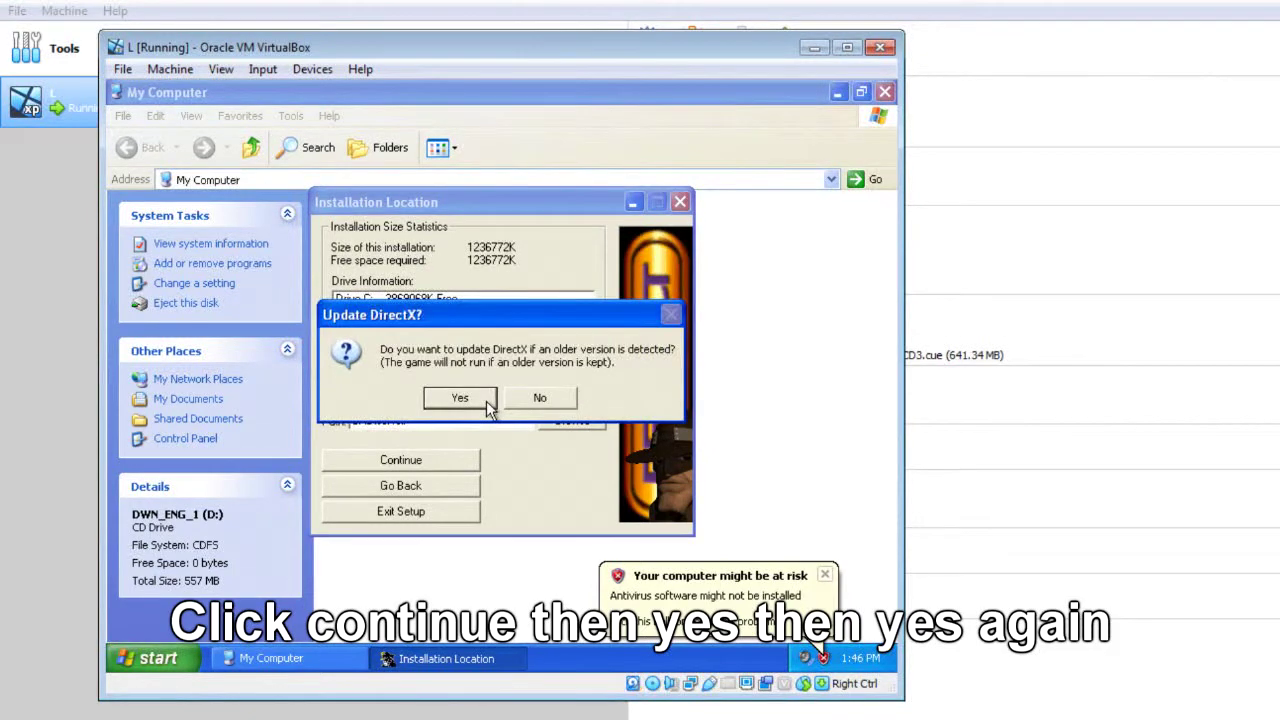
{"action": "left_click", "coordinate": [482, 400]}
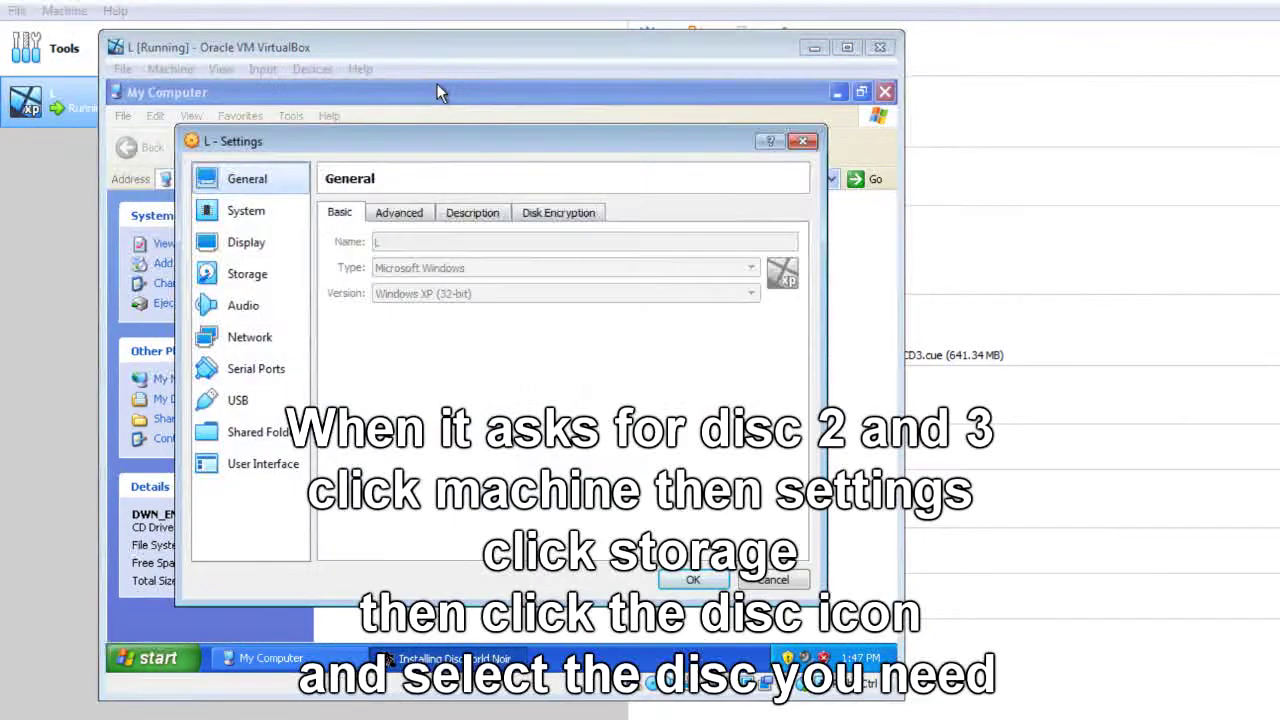
Mount Discworld noir CD2.cue in the running virtual machine's optical drive and continue the installation with the second disc
{"action": "key", "text": "Down"}
{"action": "key", "text": "Down"}
{"action": "key", "text": "Down"}
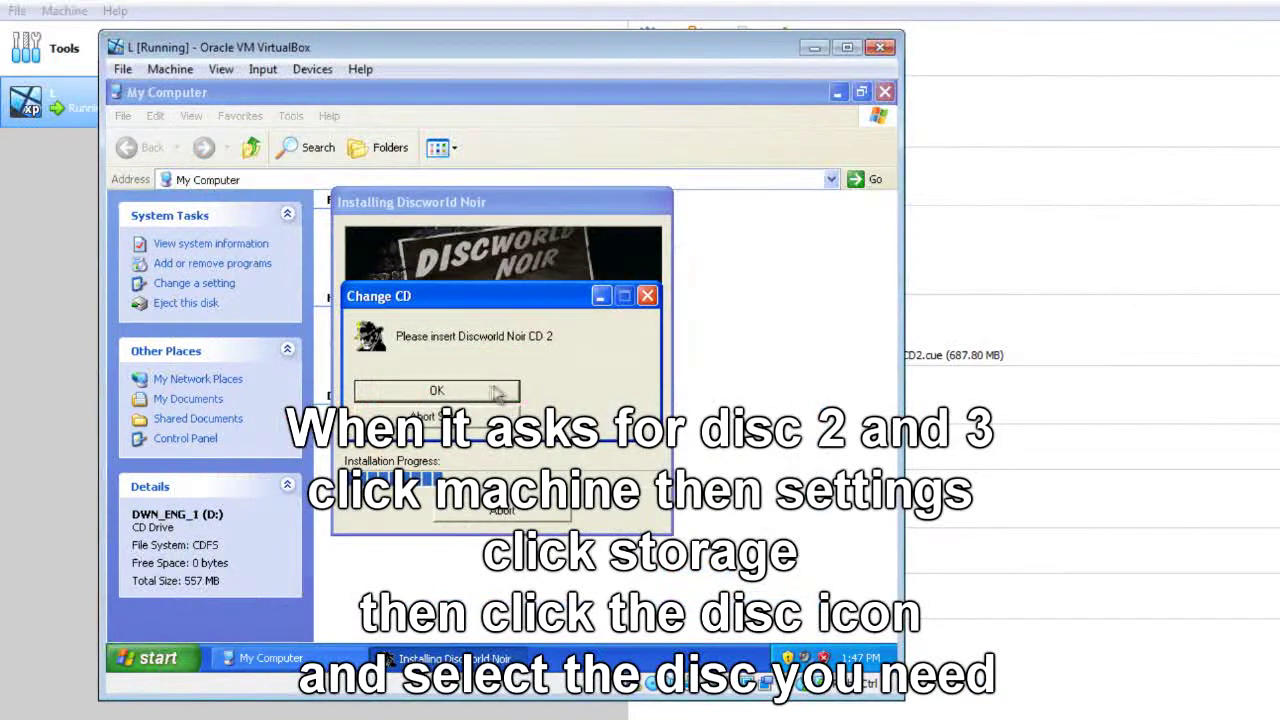
{"action": "left_click", "coordinate": [494, 392]}
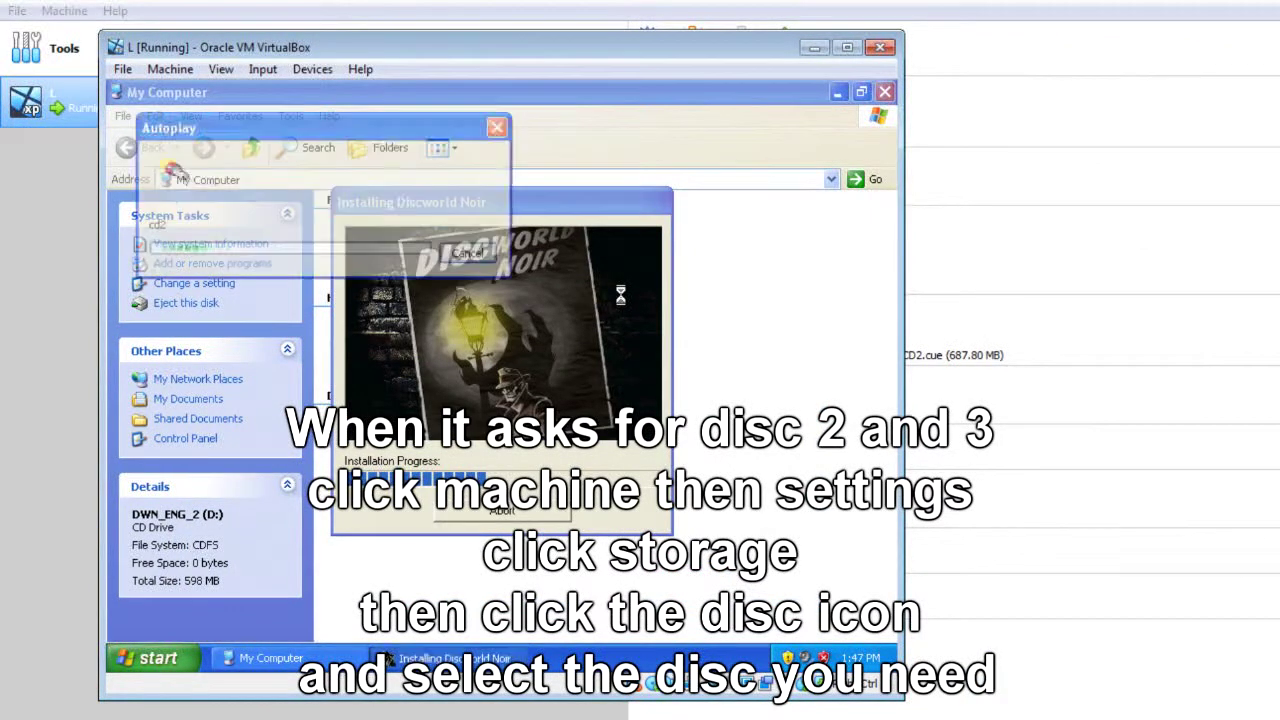
{"action": "left_click", "coordinate": [837, 93]}
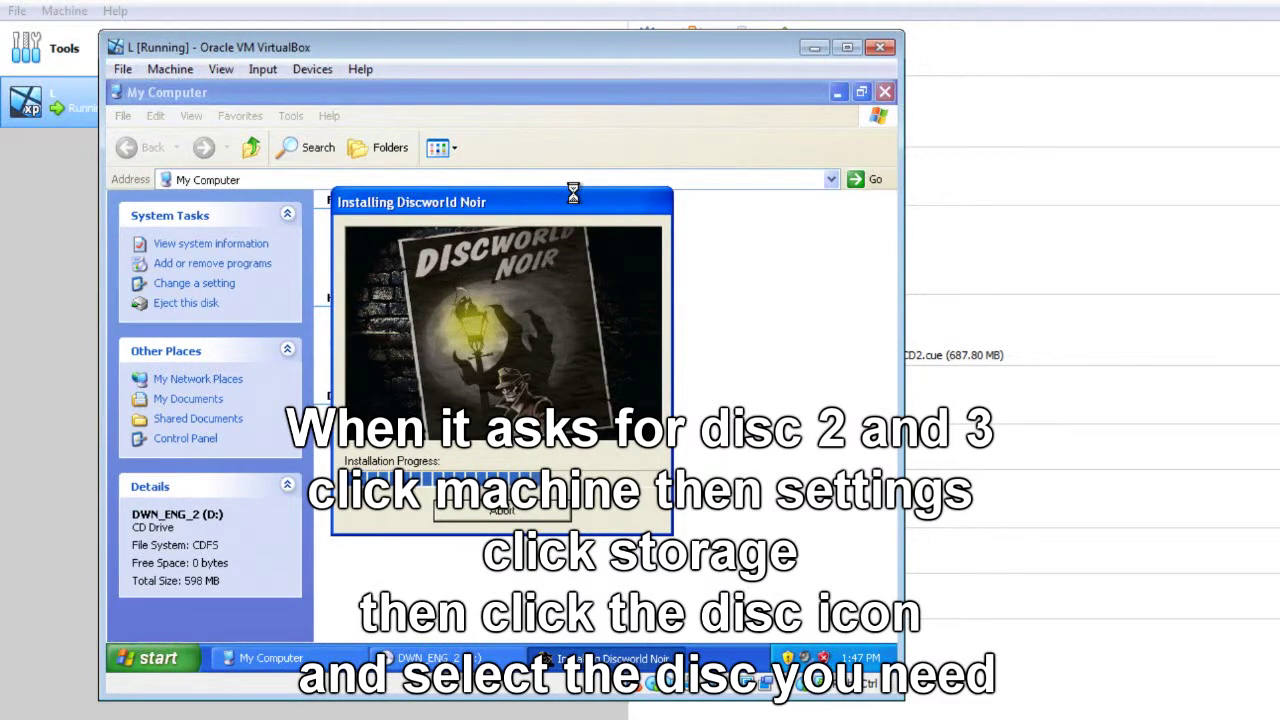
Replace the disc in the running virtual machine's optical drive with the Discworld noir CD1.cue image through its storage settings
{"action": "left_click", "coordinate": [170, 69]}
{"action": "left_click", "coordinate": [200, 92]}
{"action": "left_click", "coordinate": [247, 273]}
{"action": "left_click", "coordinate": [418, 280]}
{"action": "left_click", "coordinate": [799, 231]}
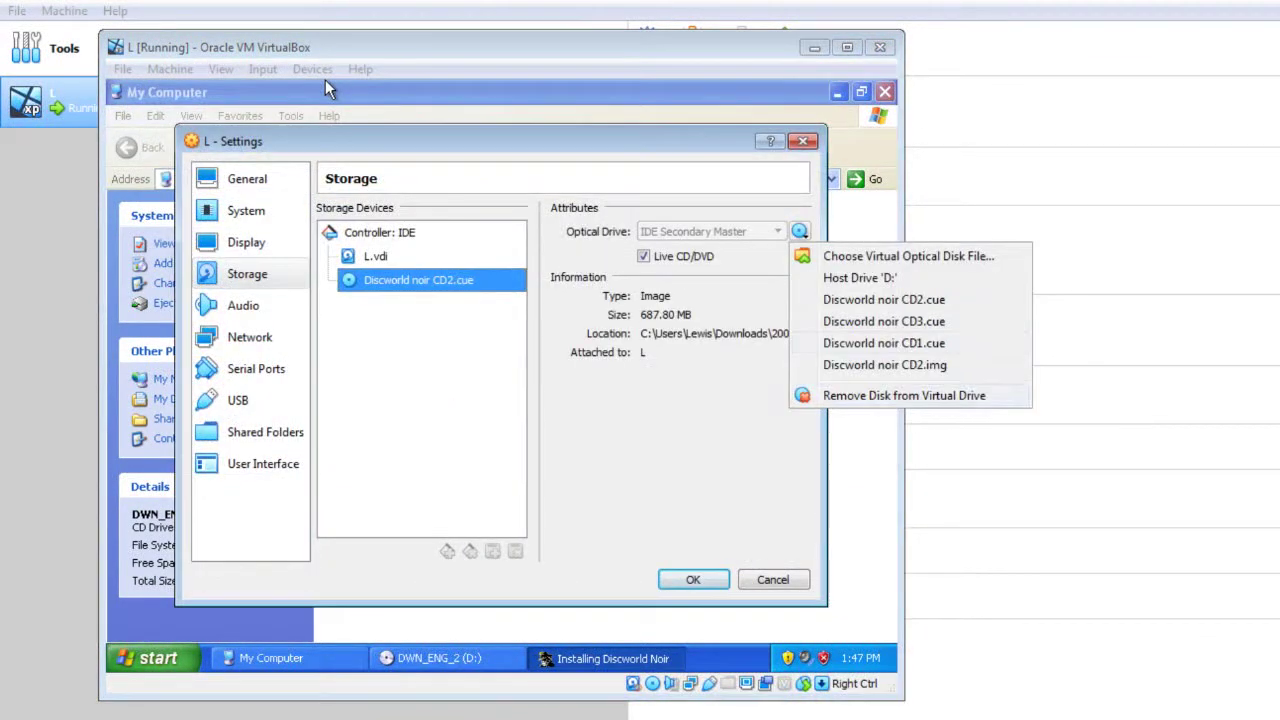
{"action": "left_click", "coordinate": [908, 256]}
{"action": "left_click", "coordinate": [429, 289]}
{"action": "left_click", "coordinate": [957, 654]}
{"action": "left_click", "coordinate": [693, 579]}
Continue the installation with the newly mounted disc, finish the installer, and choose to play Discworld Noir now
{"action": "left_click", "coordinate": [477, 386]}
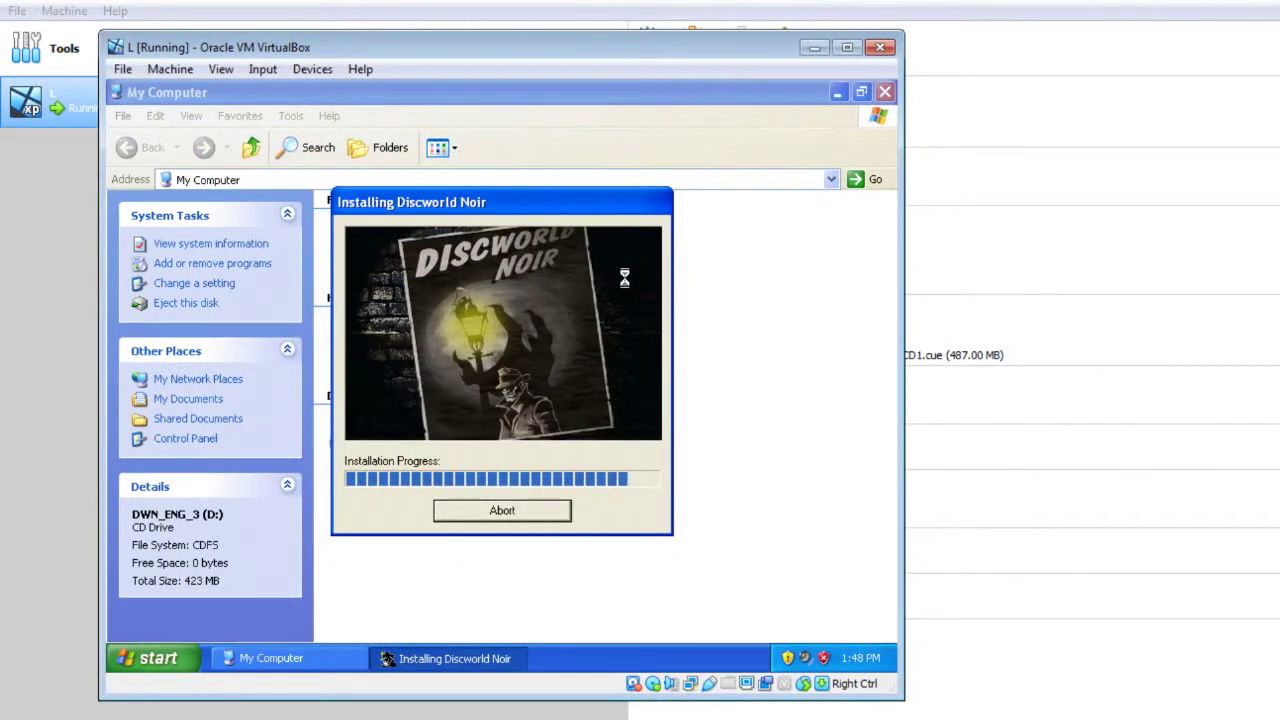
{"action": "left_click", "coordinate": [462, 400]}
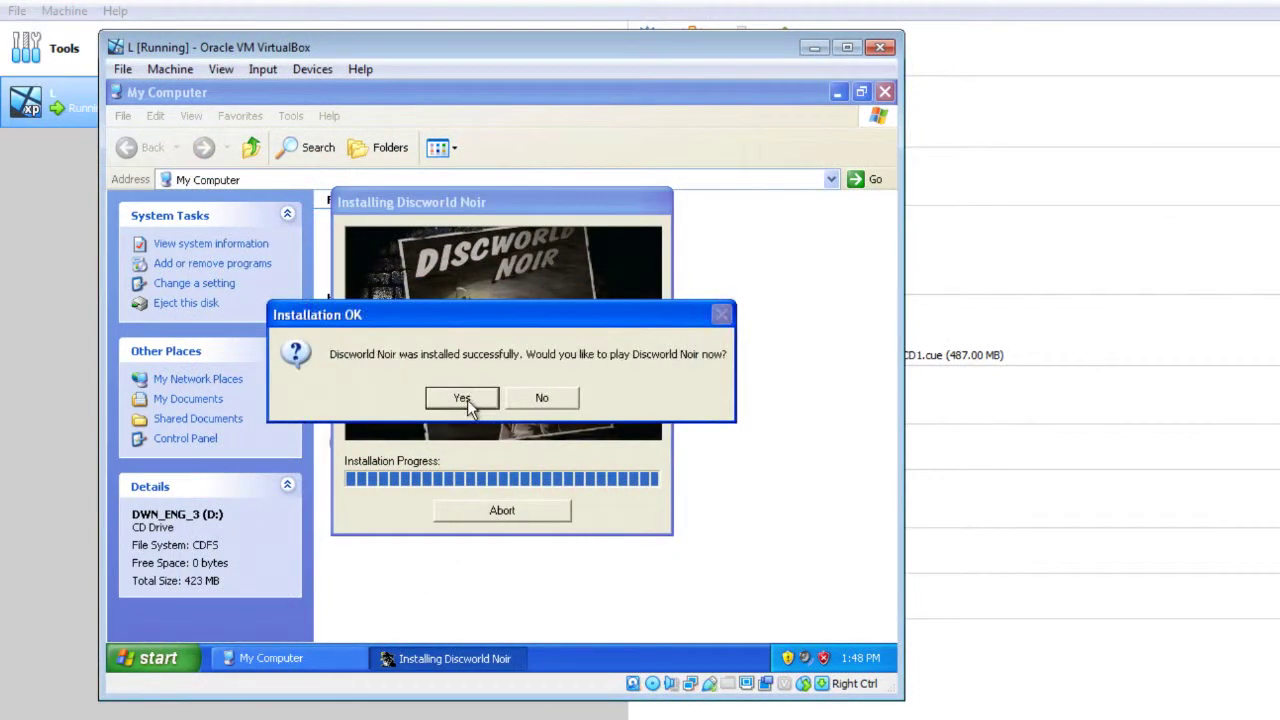
{"action": "left_click", "coordinate": [466, 403]}
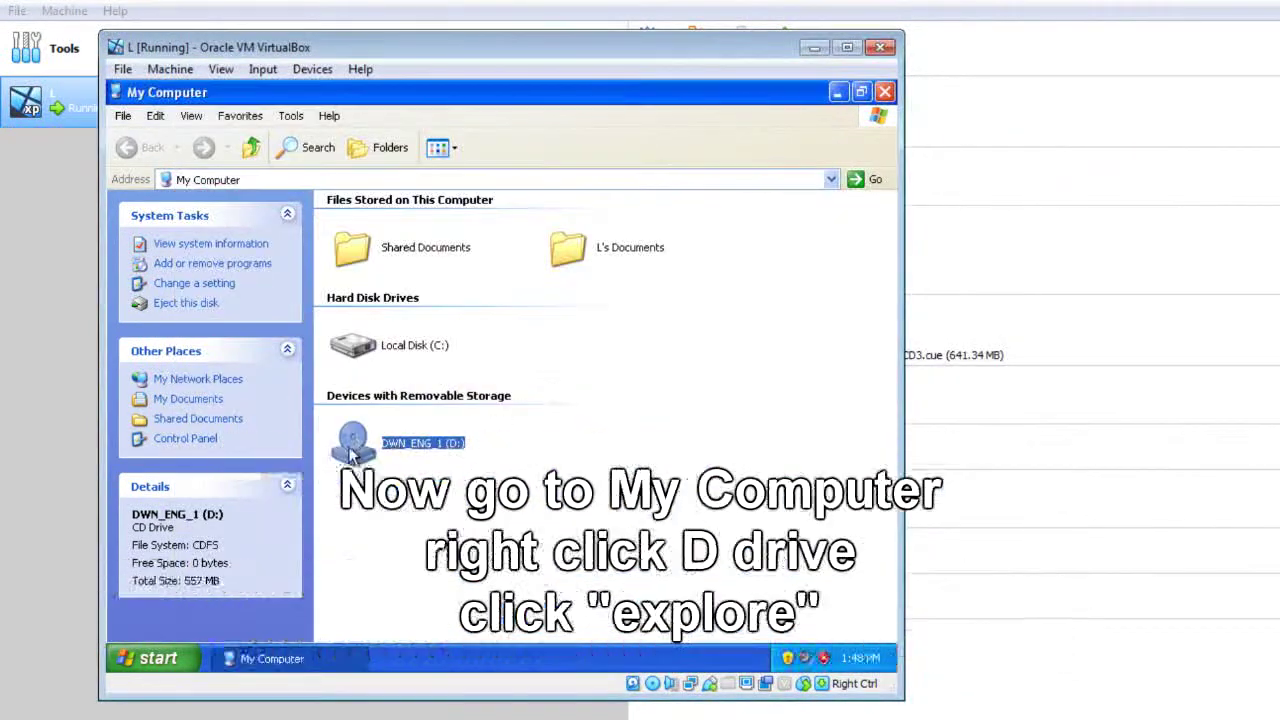
Explore the D: drive, send a shortcut to its setup application to the desktop, and close the open folder windows
{"action": "right_click", "coordinate": [352, 446]}
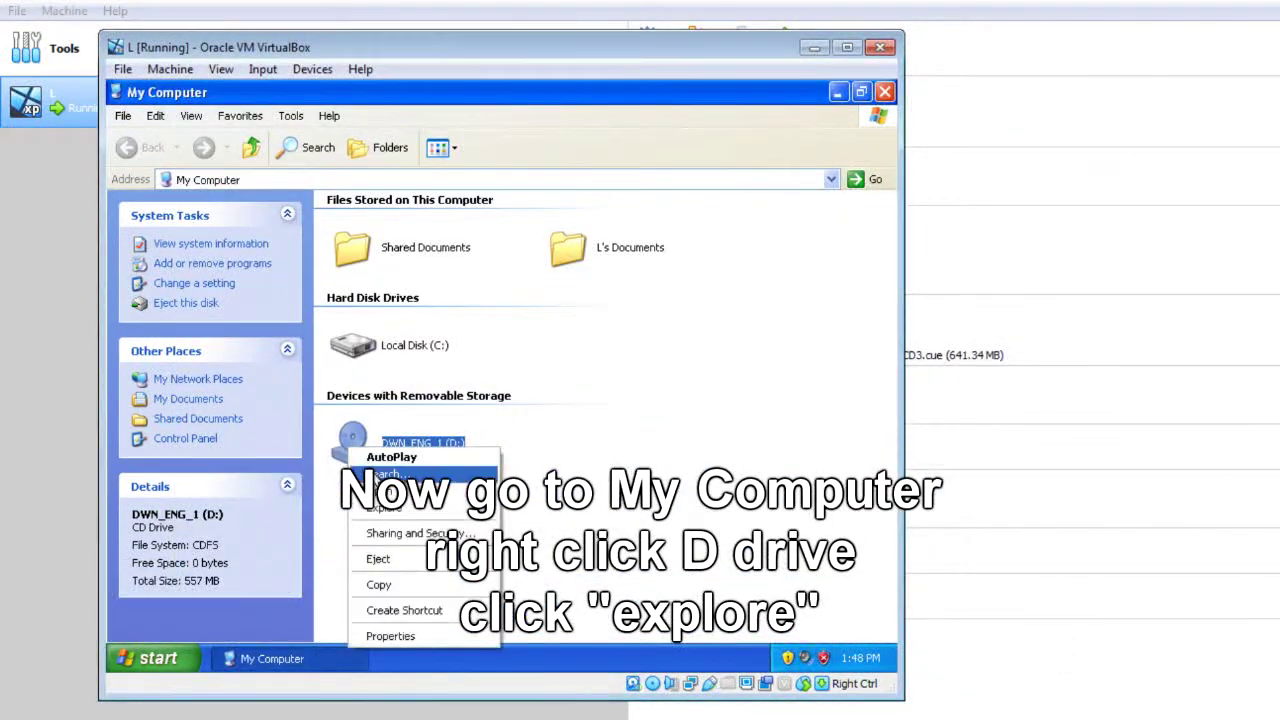
{"action": "left_click", "coordinate": [385, 508]}
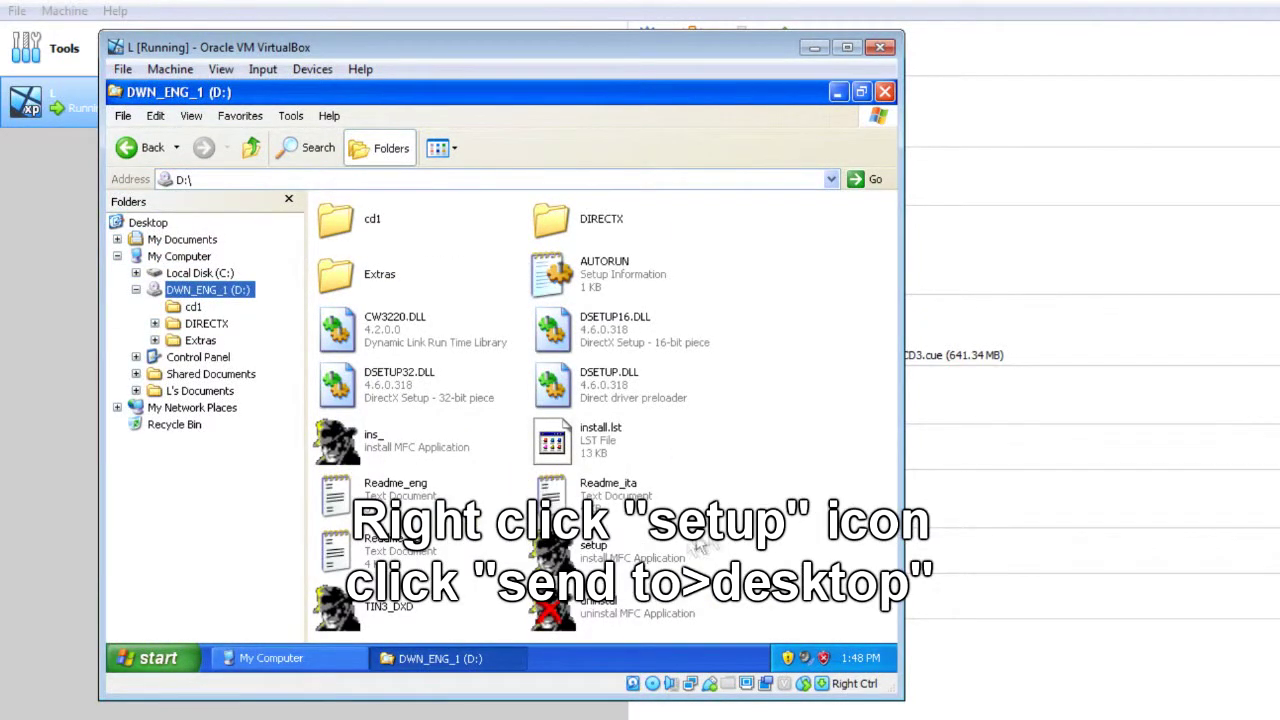
{"action": "right_click", "coordinate": [560, 545]}
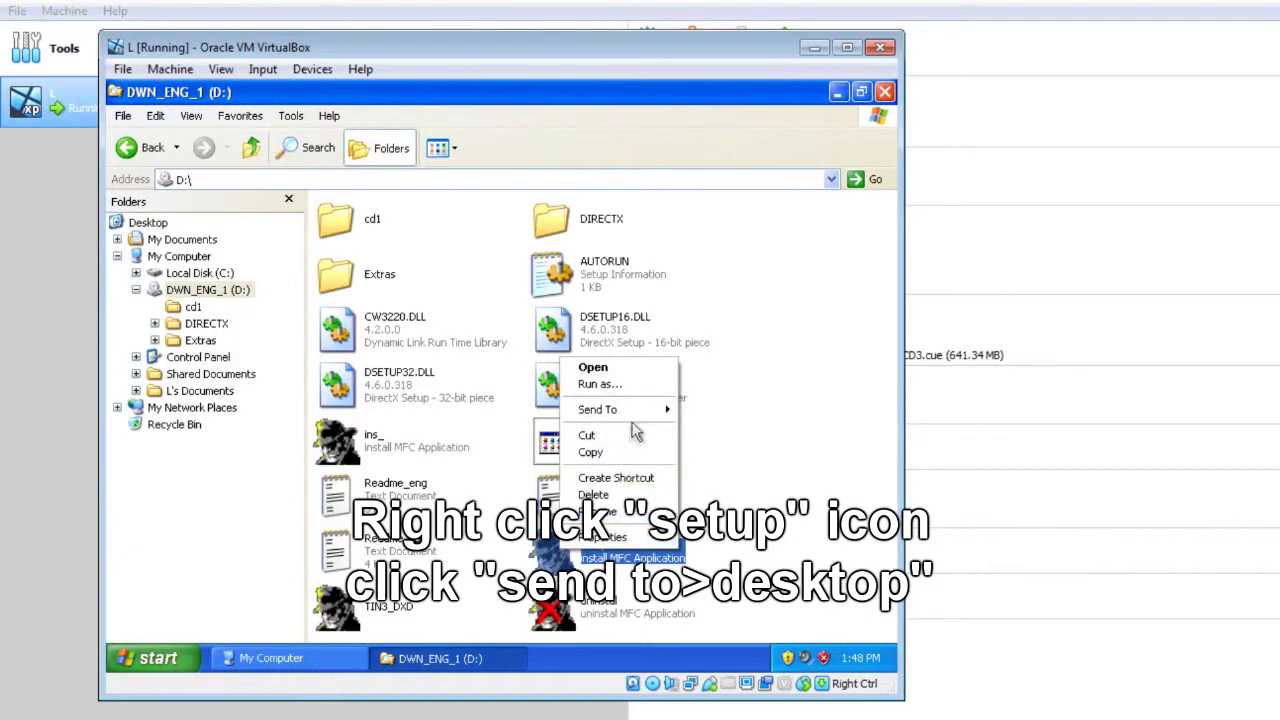
{"action": "mouse_move", "coordinate": [648, 416]}
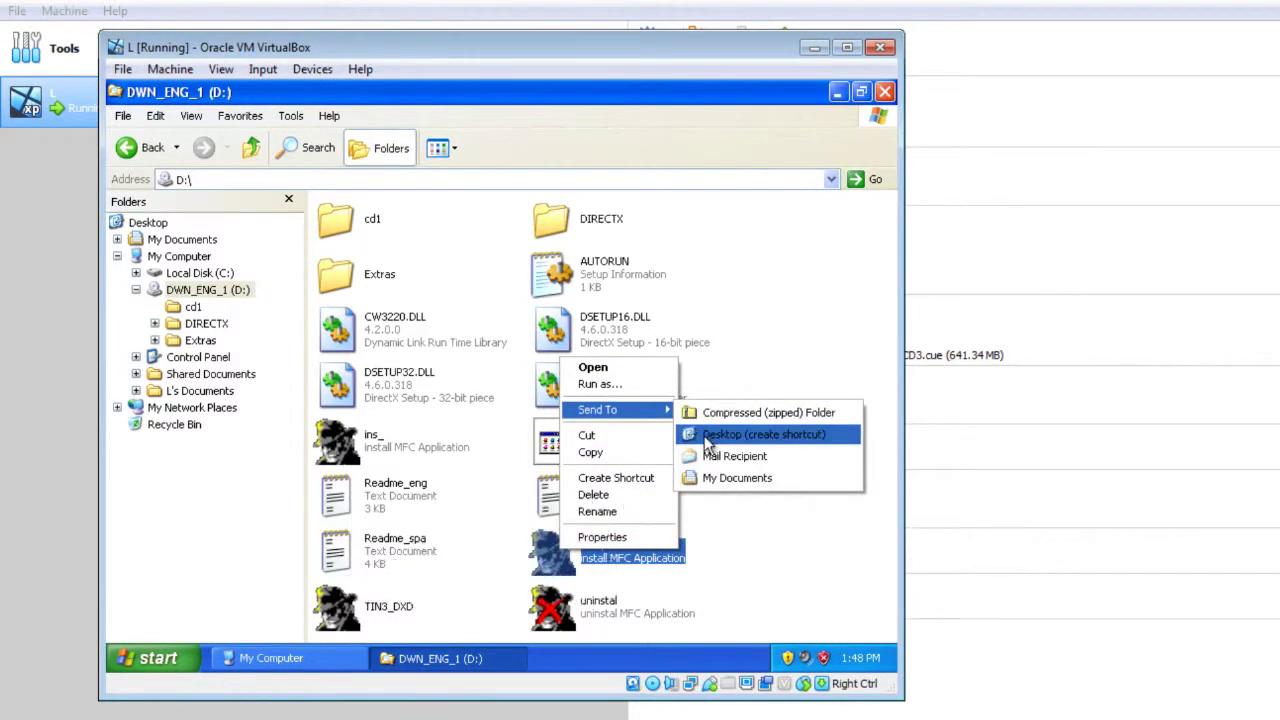
{"action": "left_click", "coordinate": [728, 431]}
{"action": "left_click", "coordinate": [884, 91]}
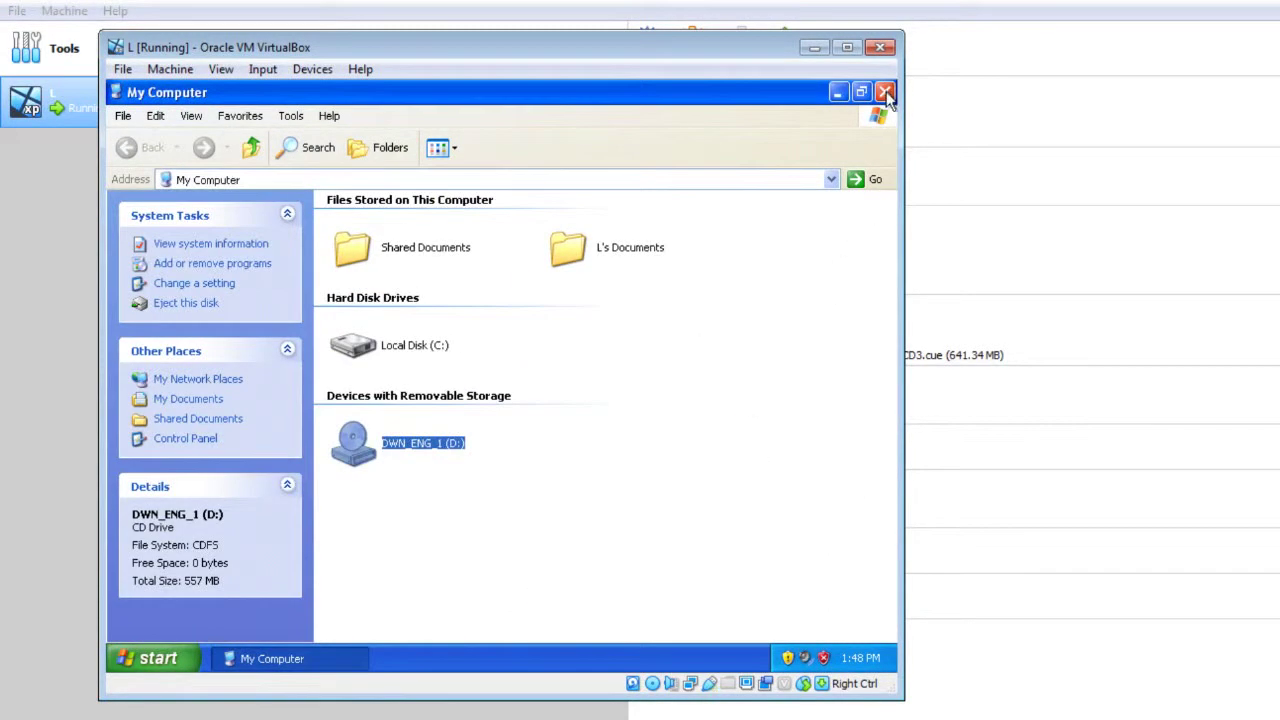
{"action": "left_click", "coordinate": [884, 91]}
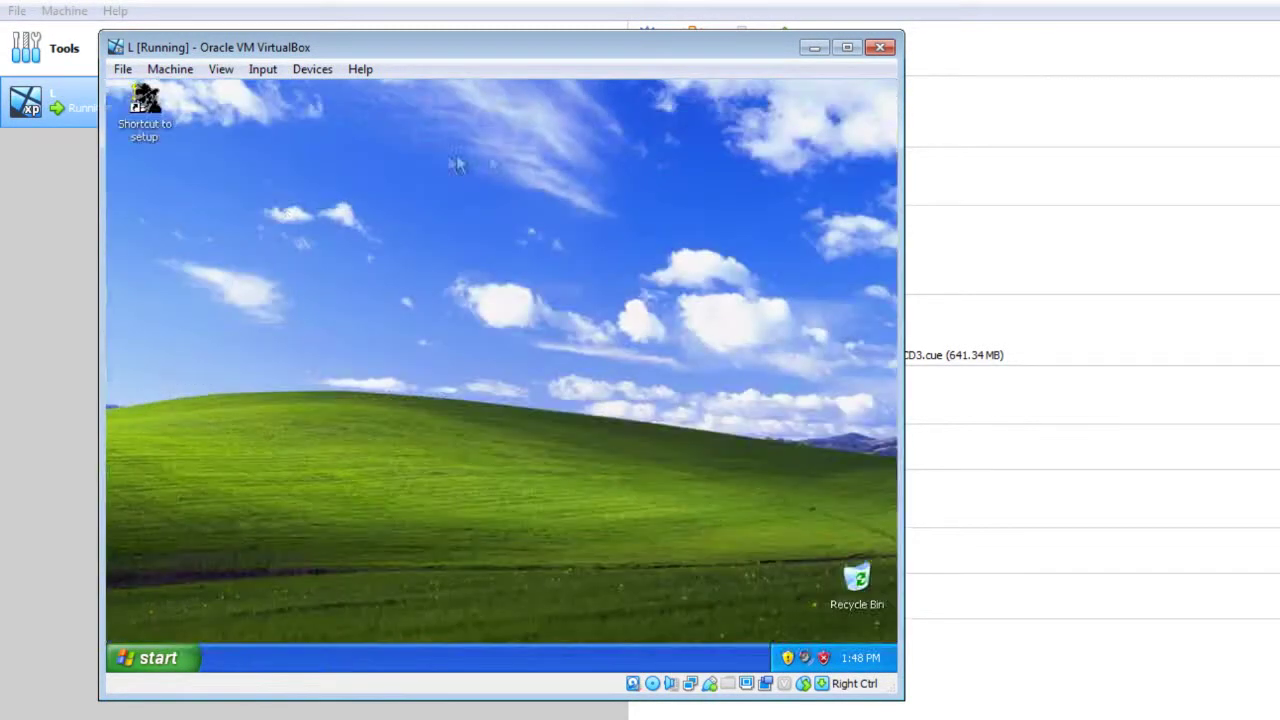
Set the desktop setup shortcut to run in compatibility mode for Windows NT 4.0 (Service Pack 5) and apply the change
{"action": "right_click", "coordinate": [146, 108]}
{"action": "left_click", "coordinate": [171, 287]}
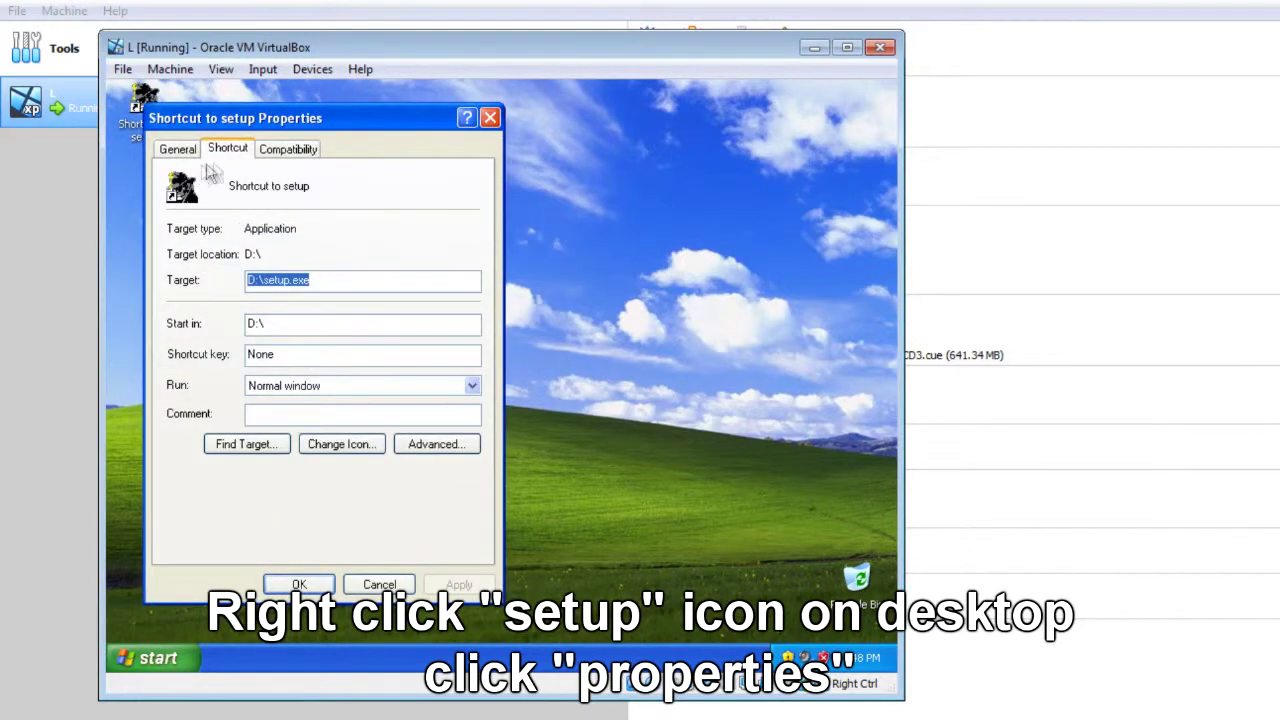
{"action": "left_click", "coordinate": [265, 150]}
{"action": "left_click", "coordinate": [188, 259]}
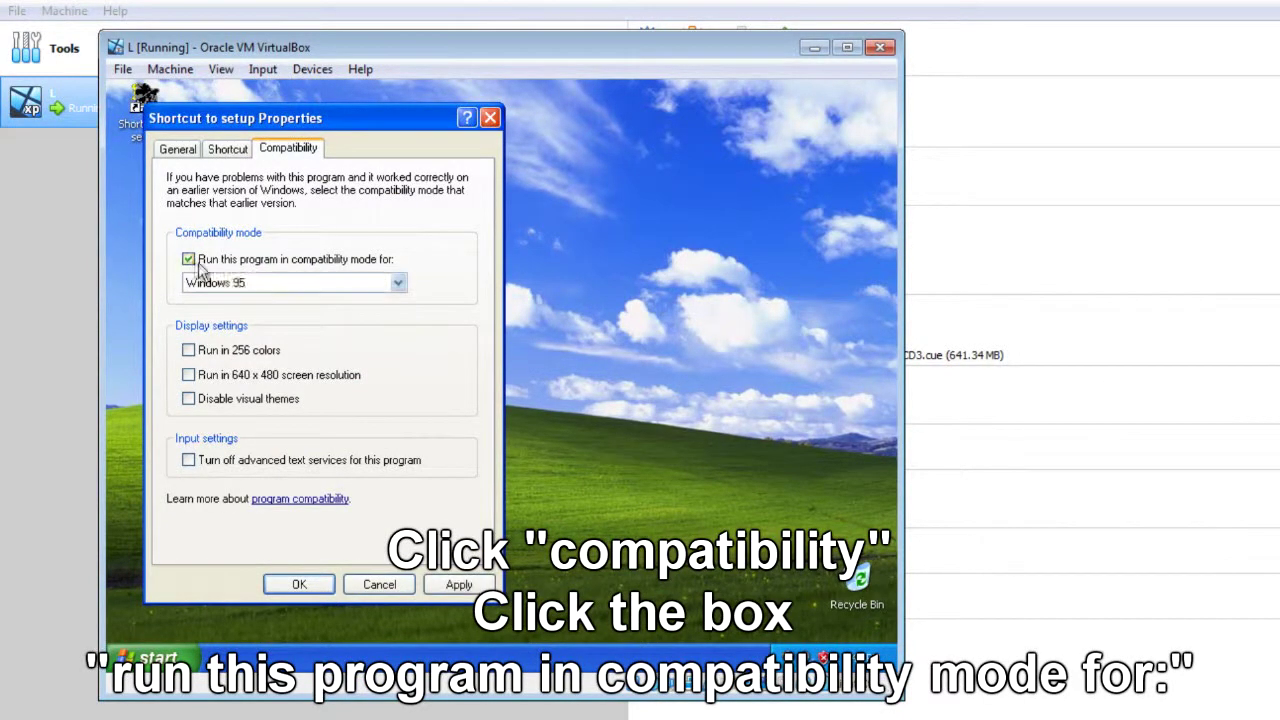
{"action": "left_click", "coordinate": [248, 283]}
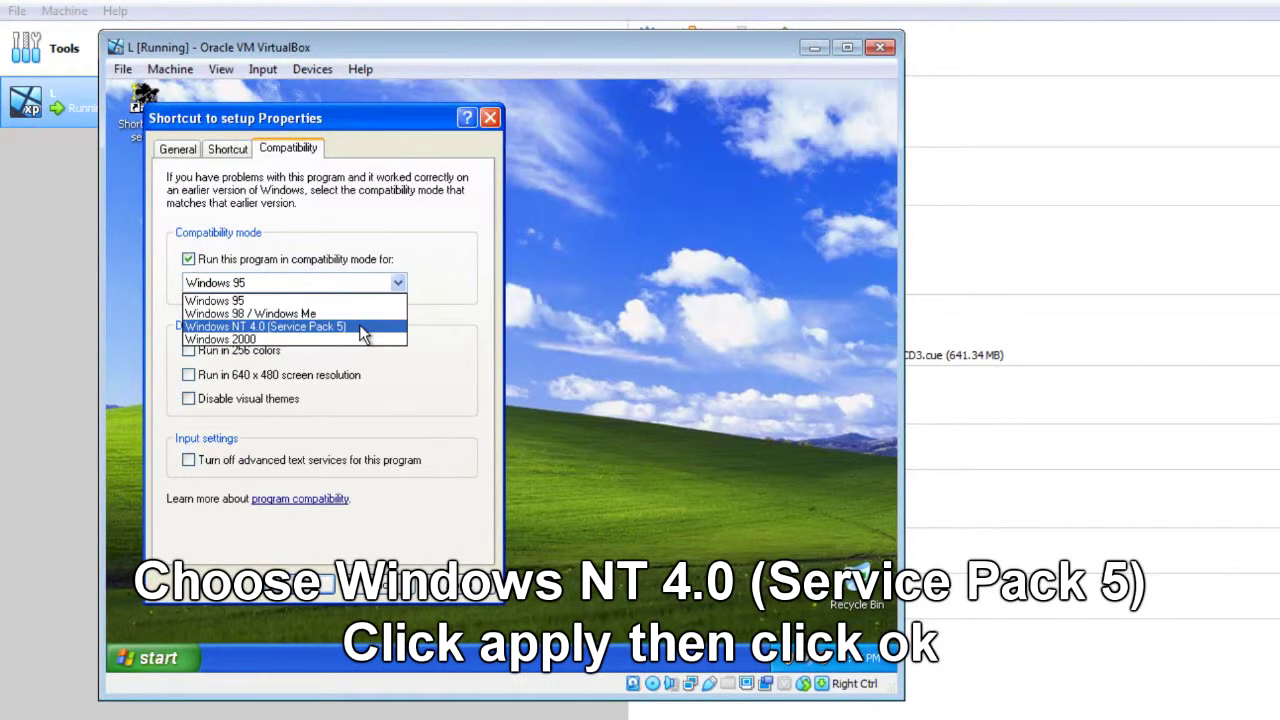
{"action": "left_click", "coordinate": [363, 327]}
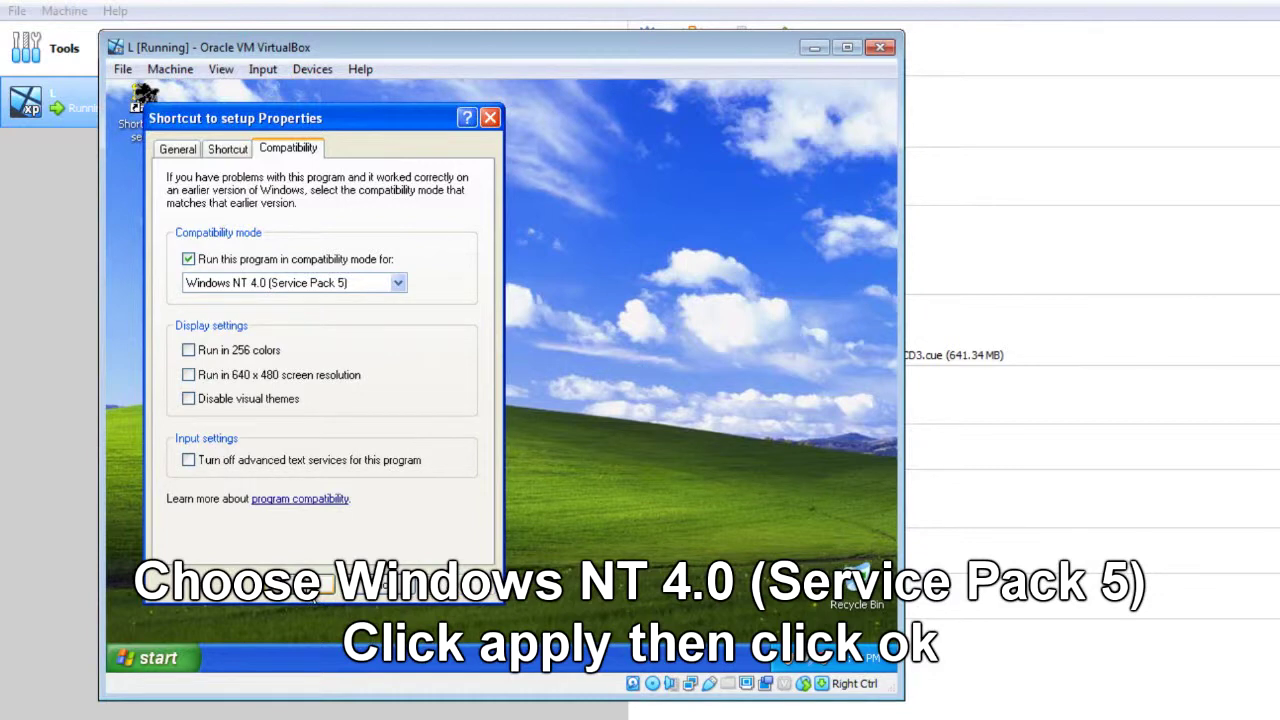
{"action": "left_click", "coordinate": [318, 586]}
Start Discworld Noir from the desktop setup shortcut and enable Display Subtitles in the game's Sound/Subtitles settings
{"action": "double_click", "coordinate": [145, 103]}
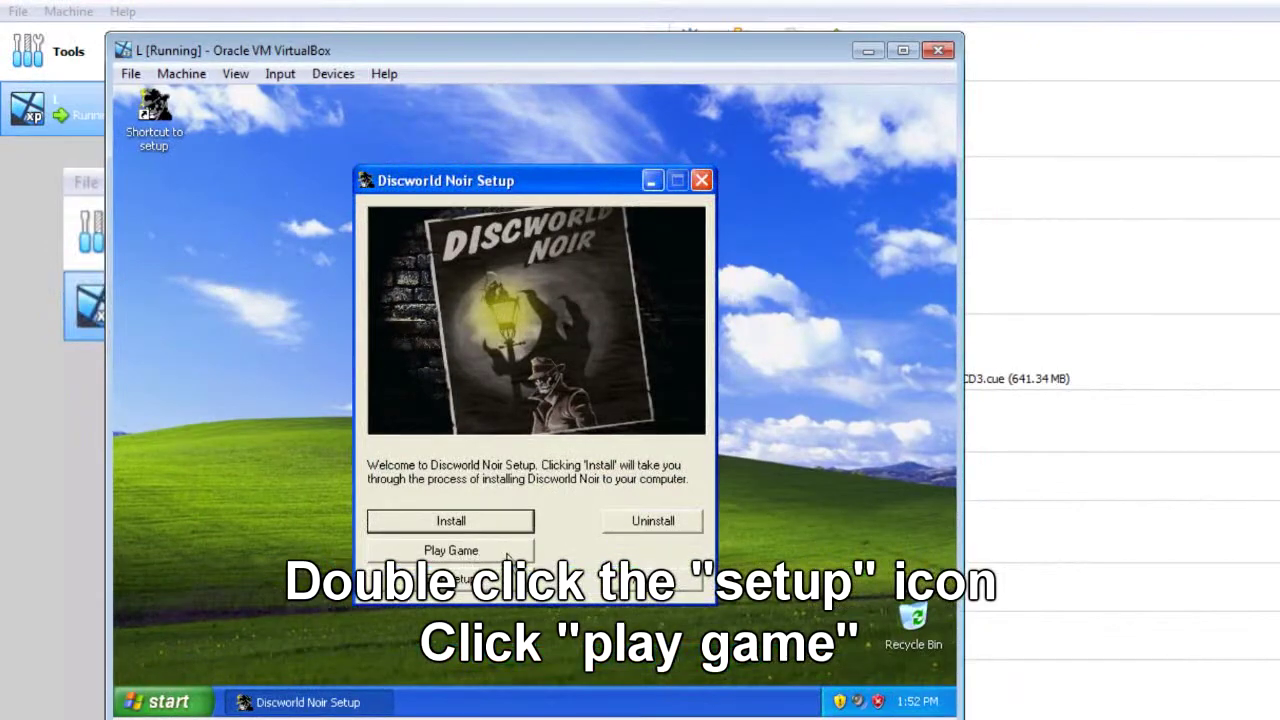
{"action": "left_click", "coordinate": [507, 552]}
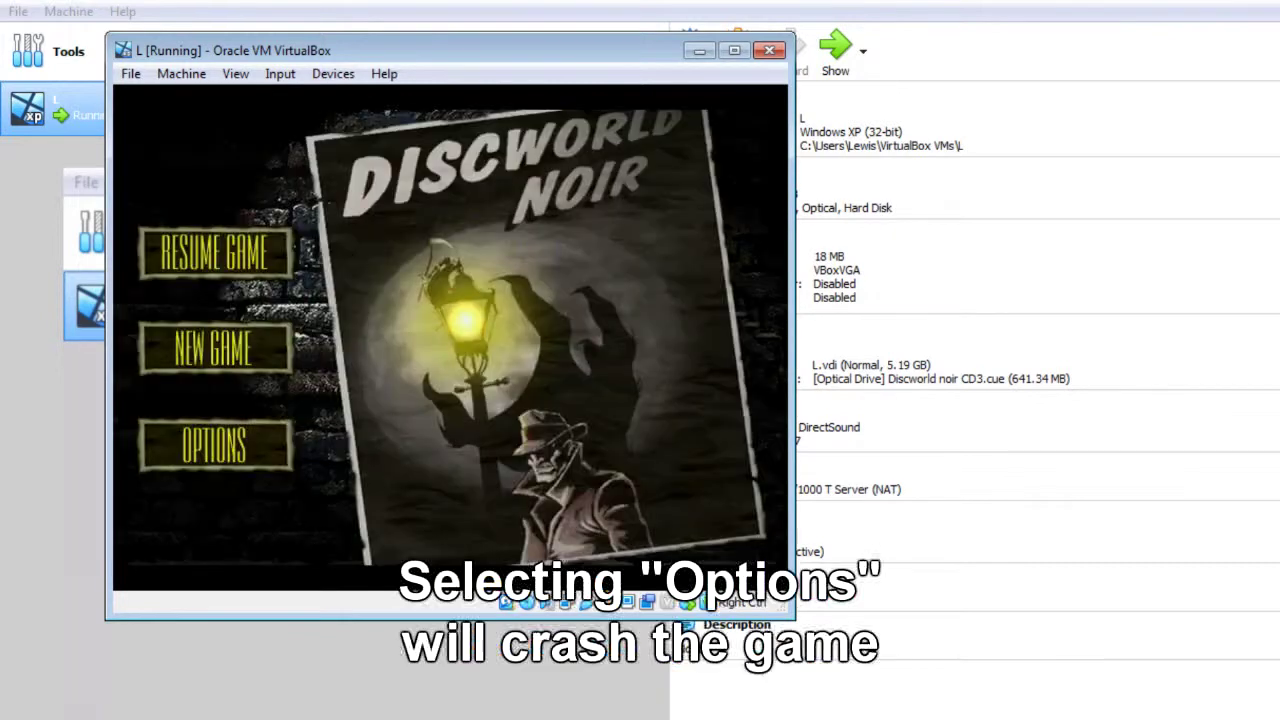
{"action": "key", "text": "Escape"}
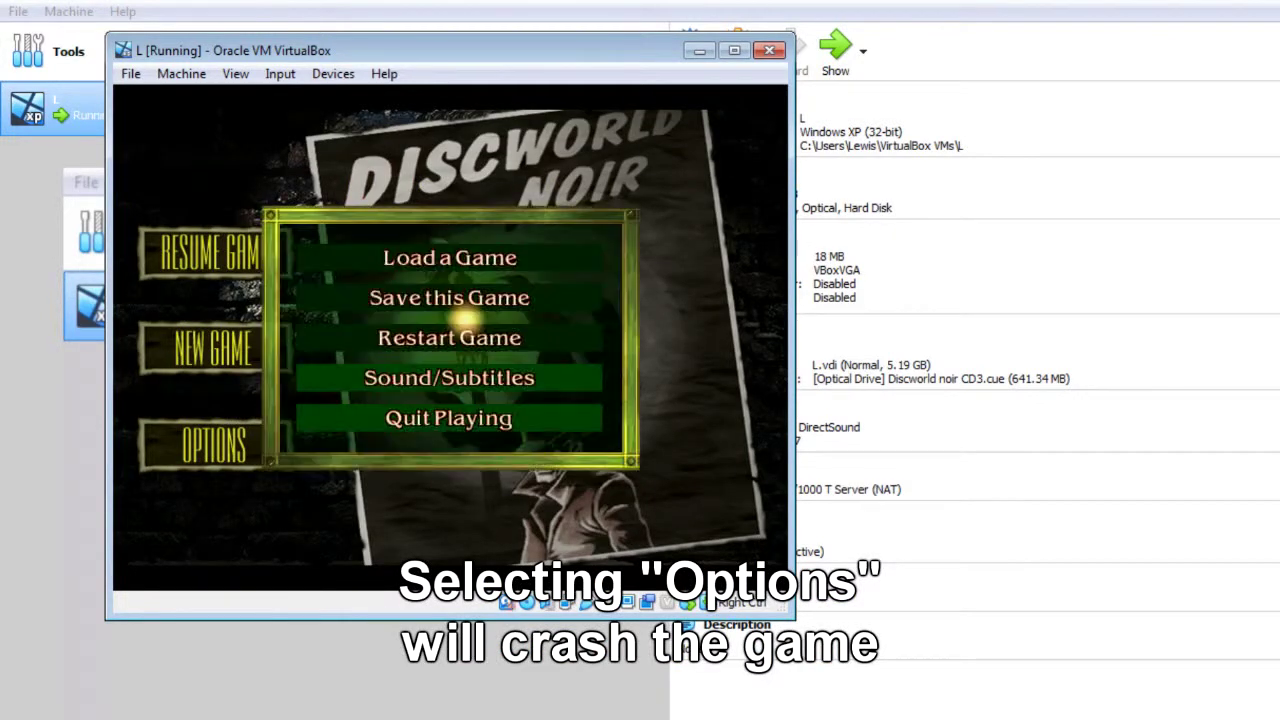
{"action": "left_click", "coordinate": [450, 380]}
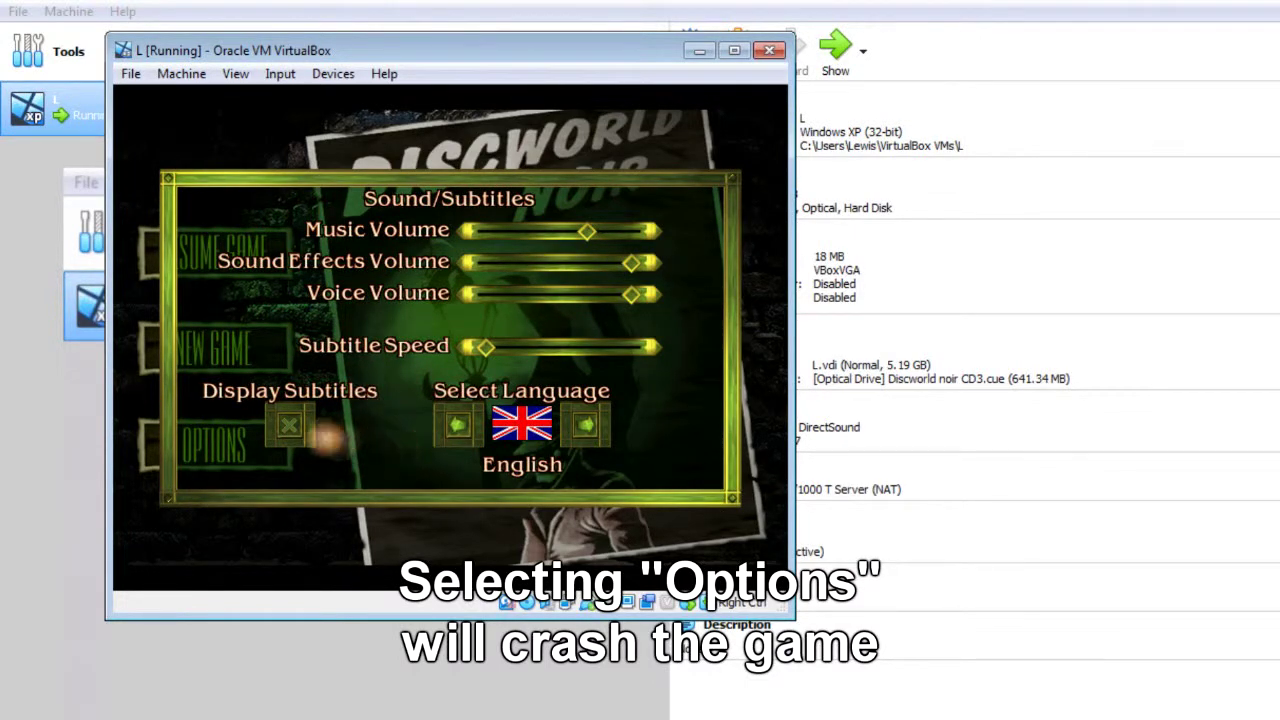
{"action": "left_click", "coordinate": [289, 425]}
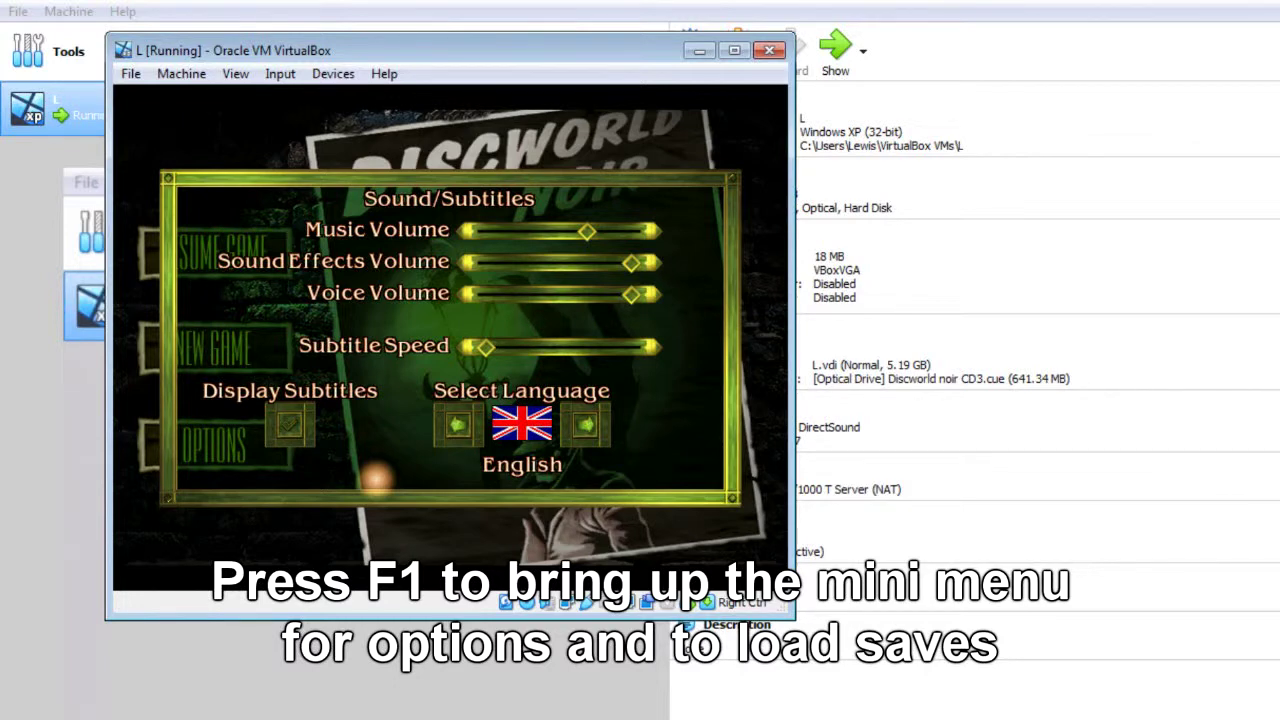
{"action": "right_click", "coordinate": [377, 478]}
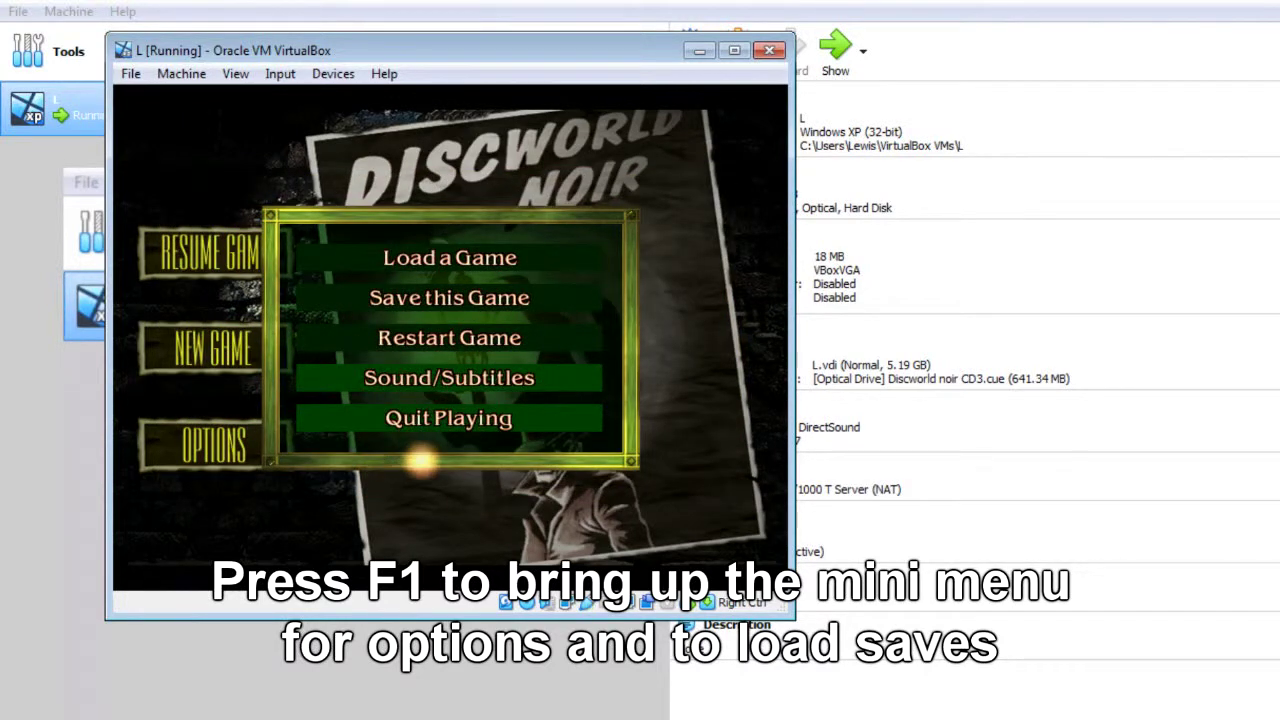
{"action": "right_click", "coordinate": [421, 460]}
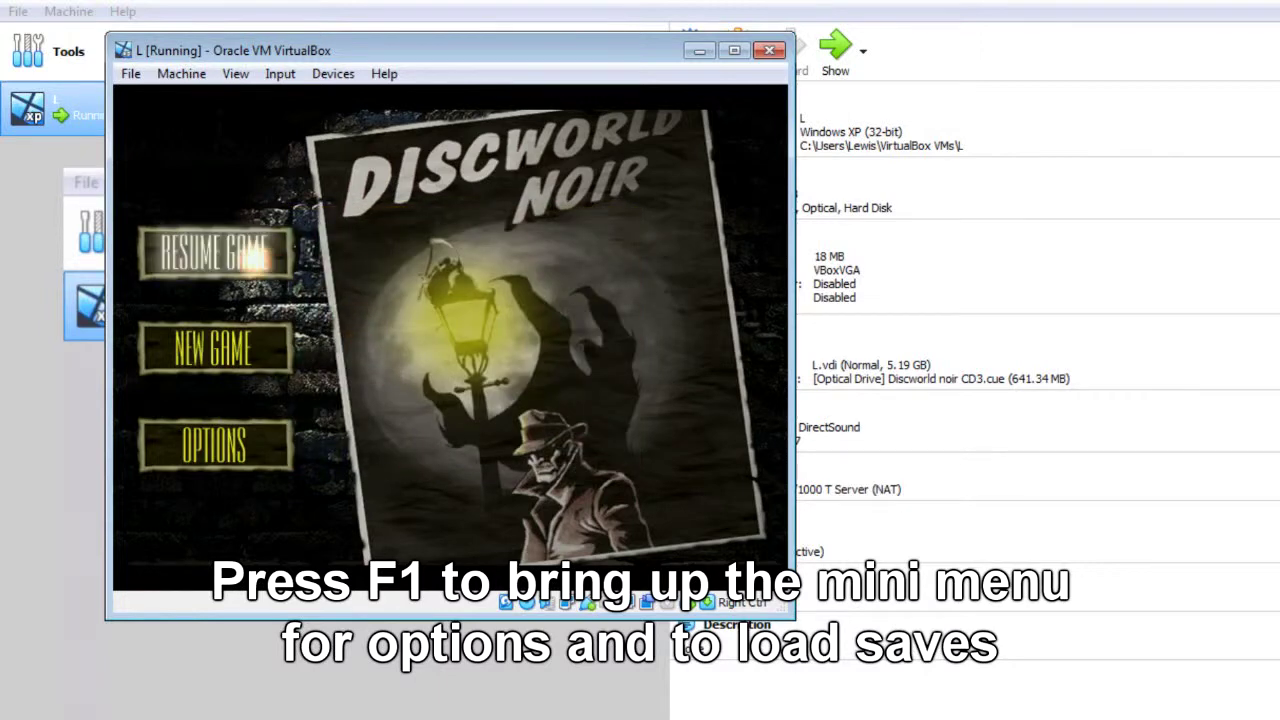
Resume the game and have the character go to the desk and the coffee machine in the office
{"action": "left_click", "coordinate": [255, 258]}
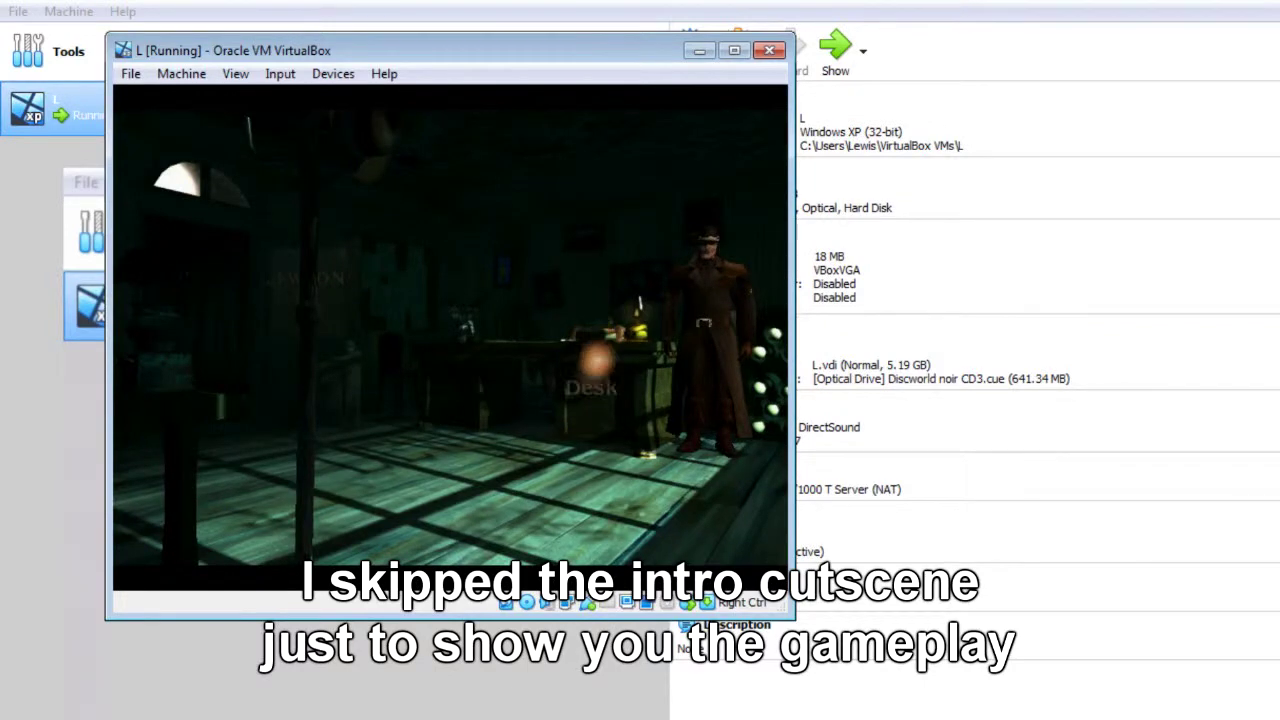
{"action": "left_click", "coordinate": [548, 362]}
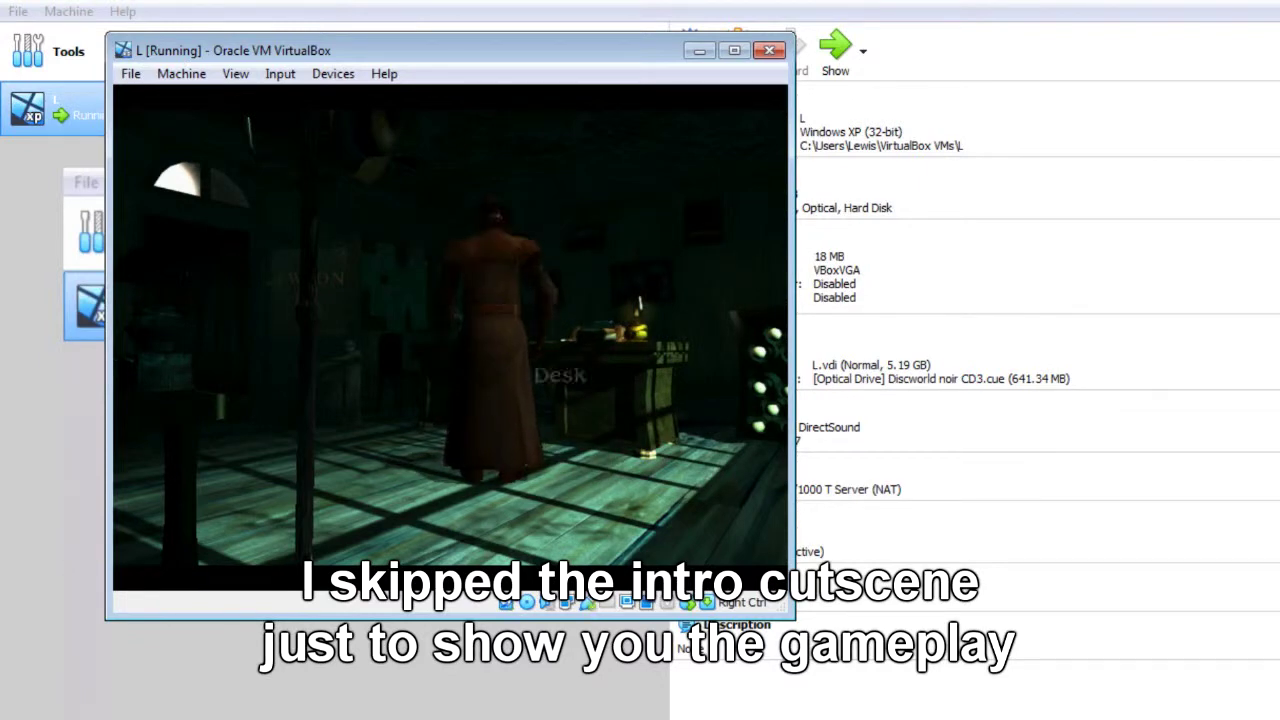
{"action": "left_click", "coordinate": [577, 373]}
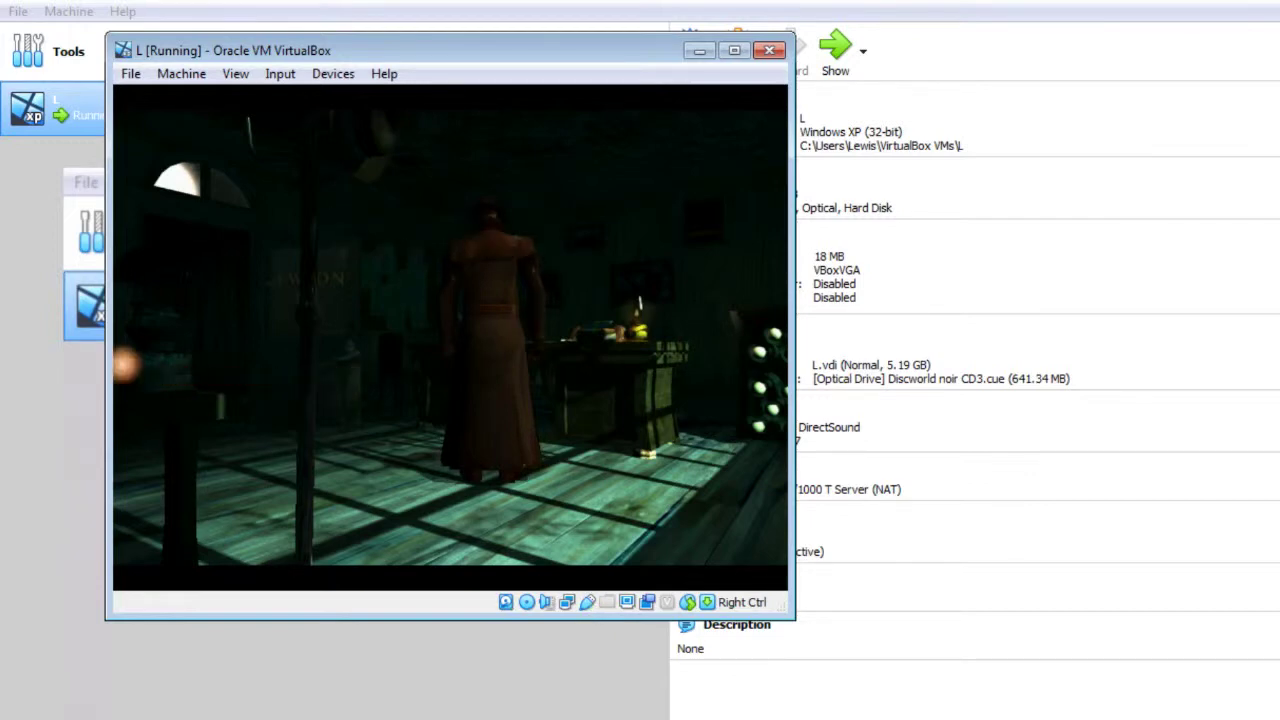
{"action": "left_click", "coordinate": [140, 366]}
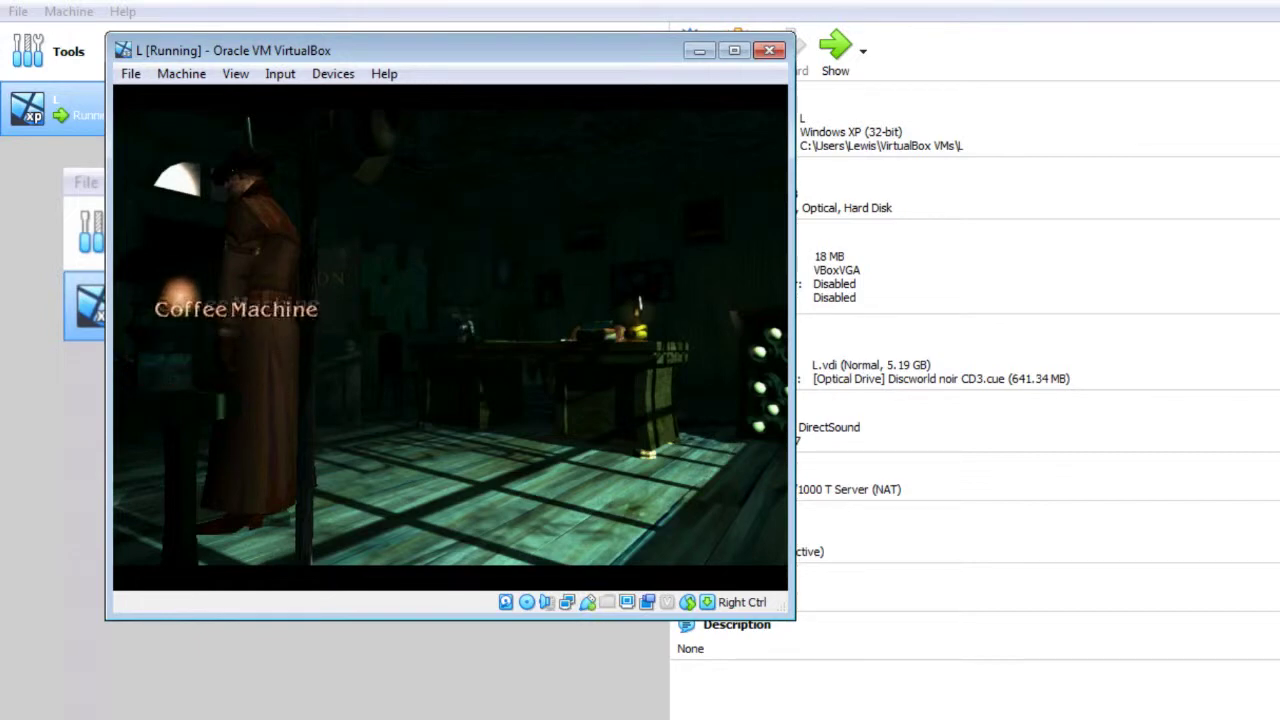
{"action": "left_click", "coordinate": [185, 285]}
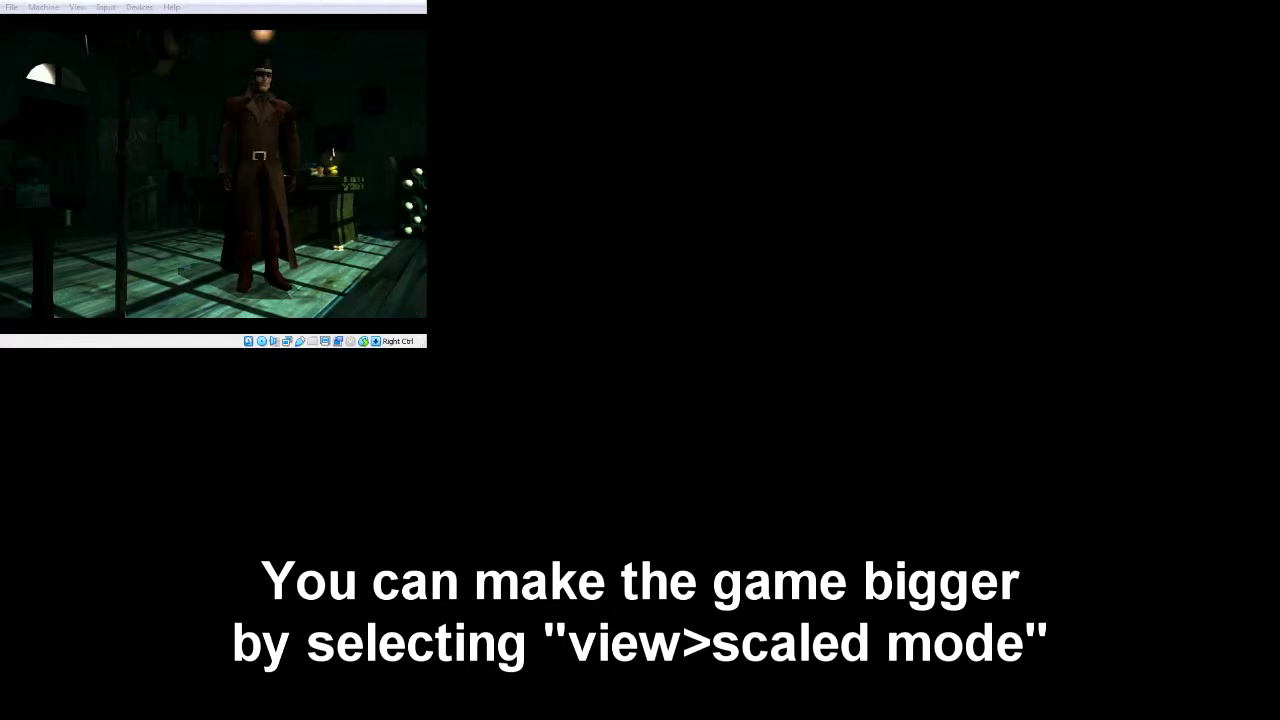
Release the mouse from the virtual machine and switch its display to Scaled Mode
{"action": "key", "text": "Control_R"}
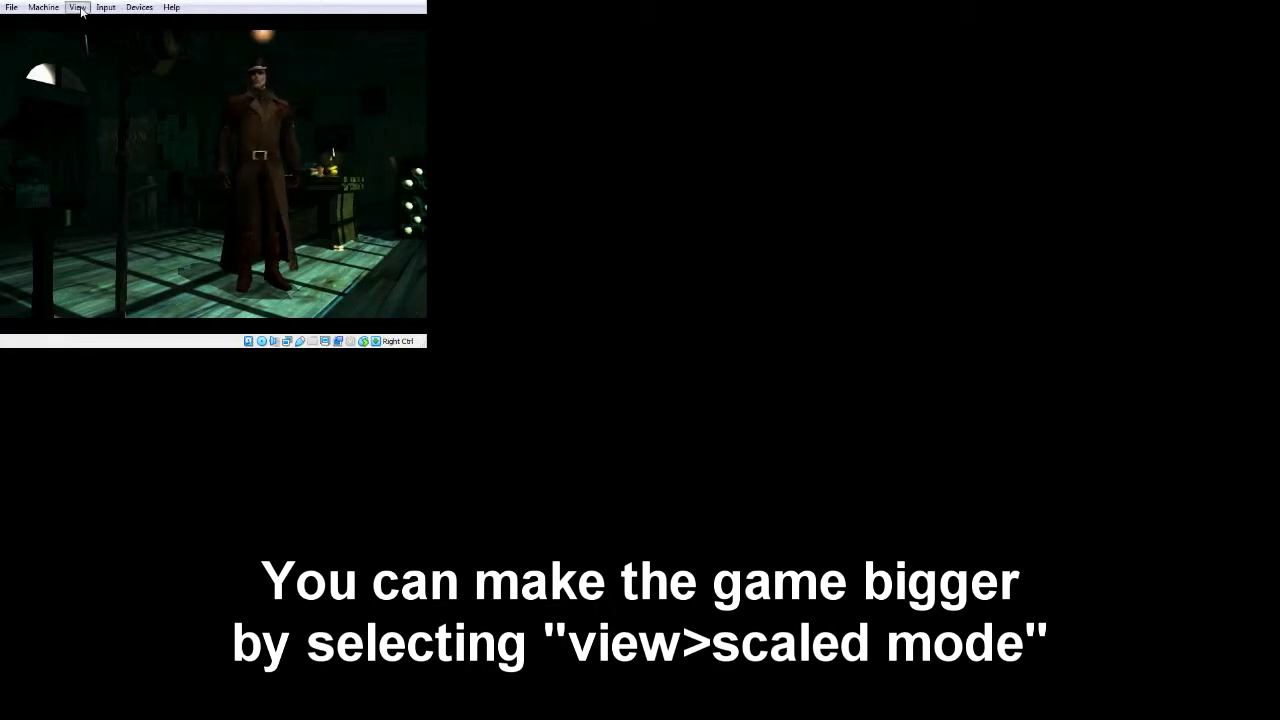
{"action": "left_click", "coordinate": [78, 8]}
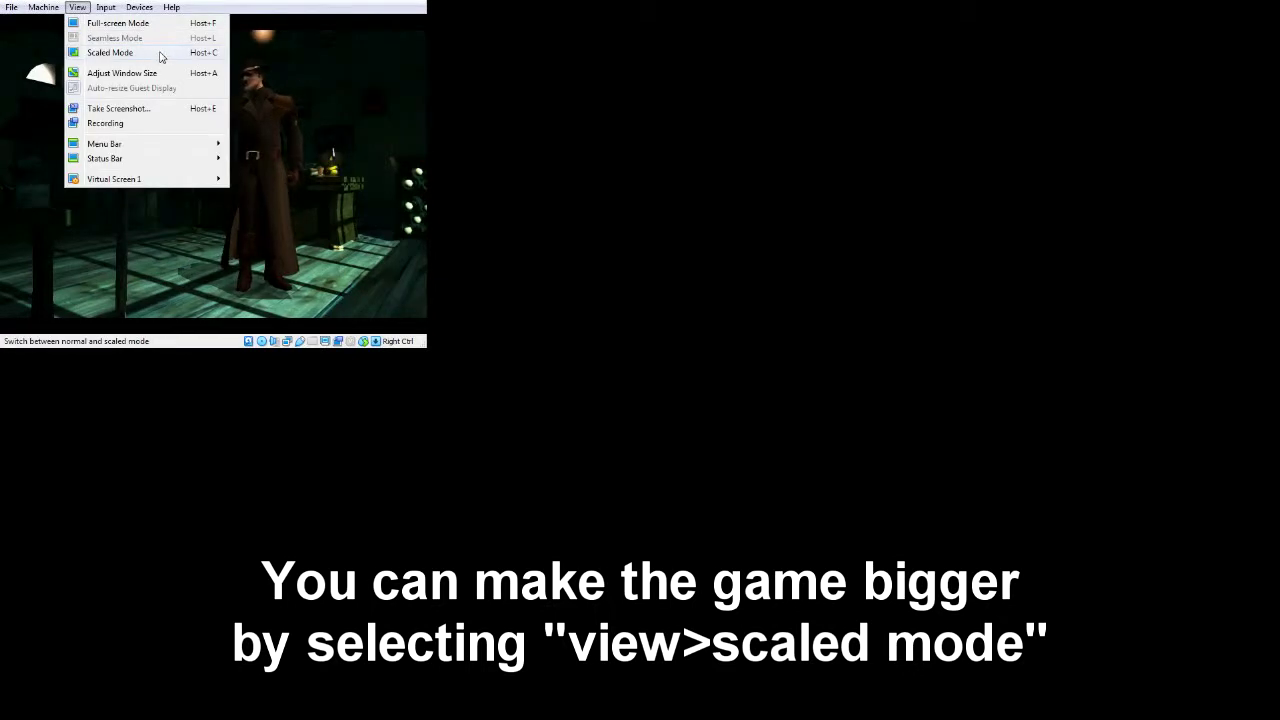